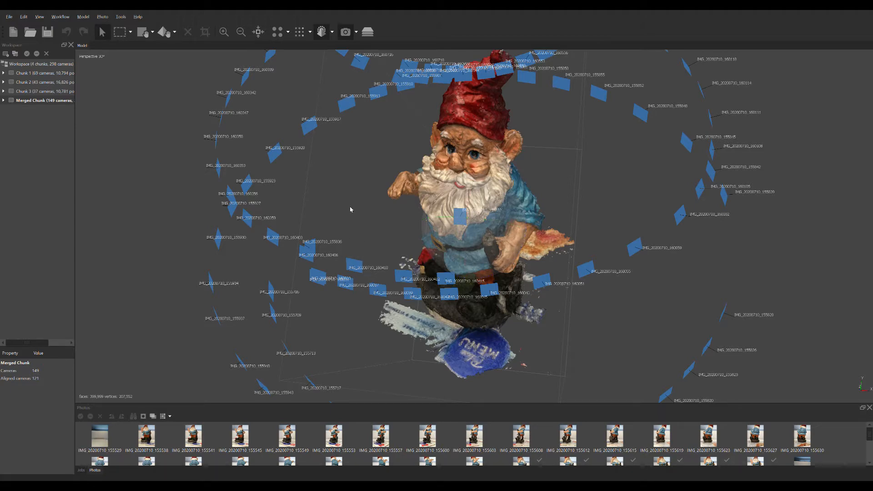
Step: Examine the merged gnome model and the surrounding camera positions from the front, side, back and above
left_click_drag(350, 206, 563, 250)
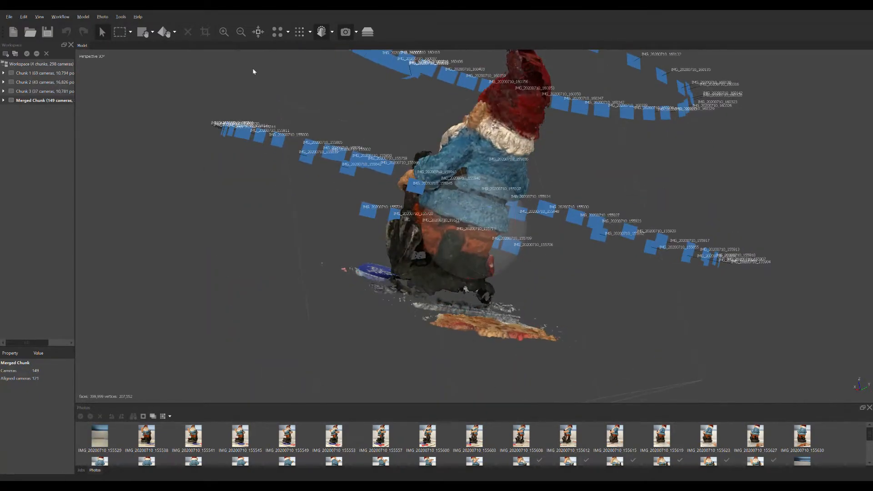
left_click_drag(254, 71, 470, 228)
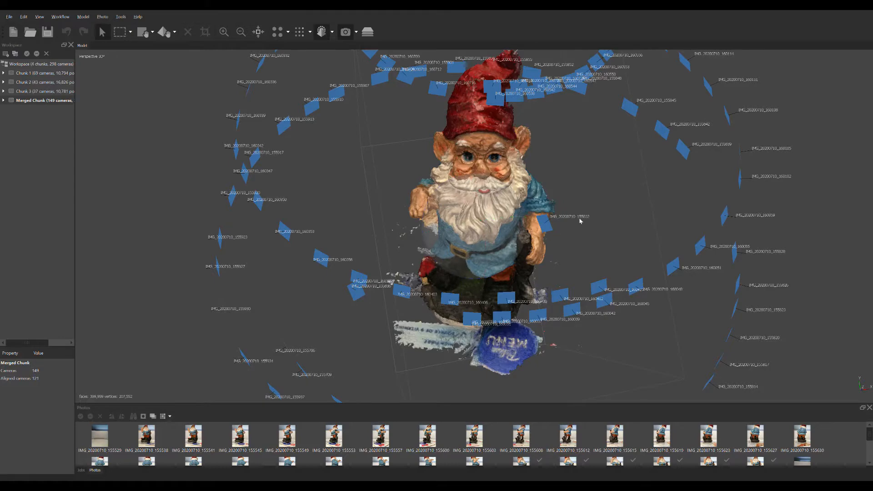
left_click_drag(593, 249, 489, 317)
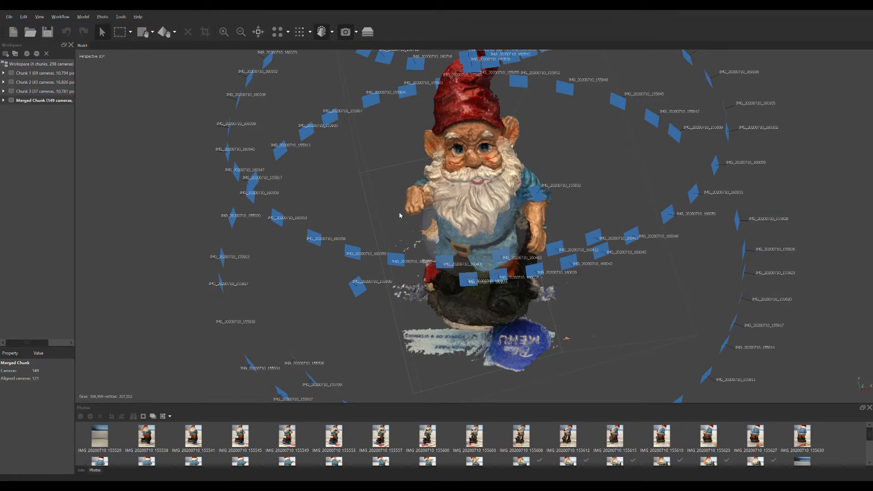
left_click_drag(488, 338, 459, 284)
left_click_drag(357, 254, 485, 231)
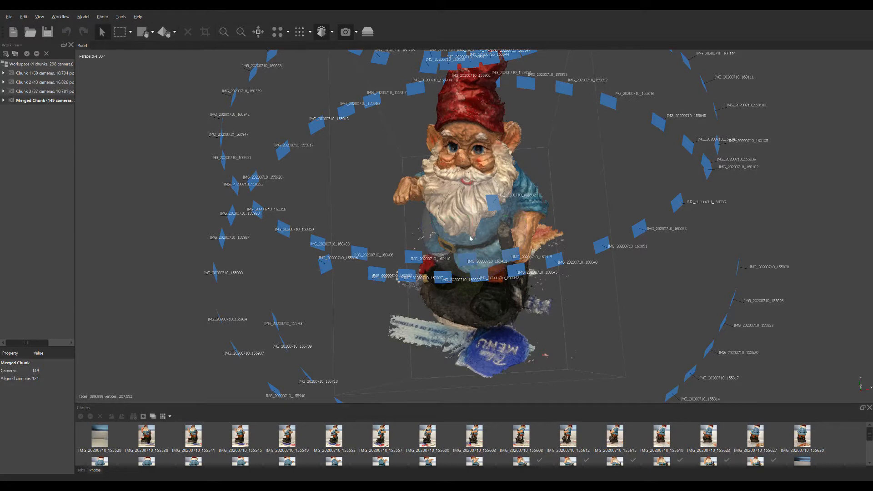
left_click_drag(458, 222, 461, 219)
left_click_drag(187, 193, 374, 212)
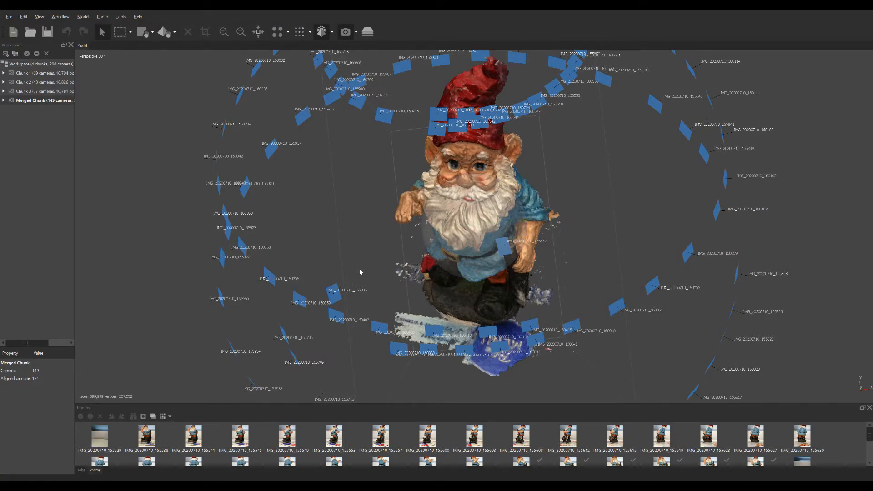
left_click_drag(360, 271, 434, 301)
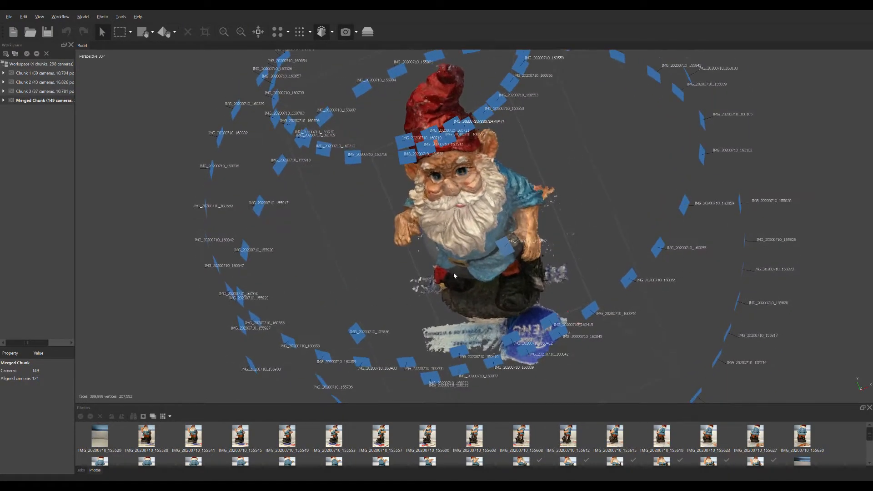
left_click_drag(599, 244, 456, 276)
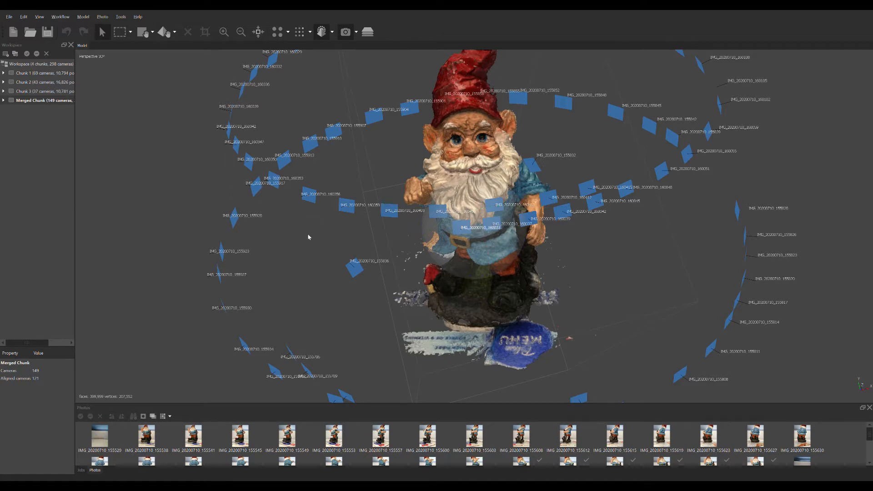
left_click_drag(292, 242, 336, 260)
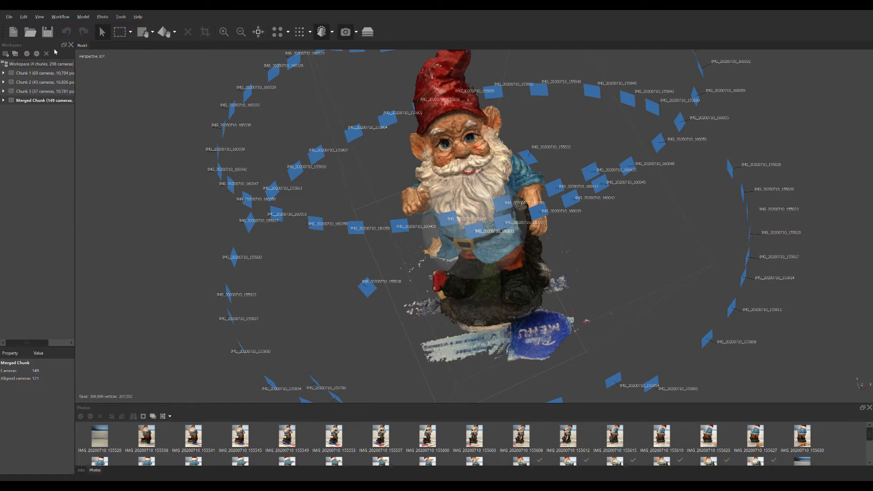
Step: Expand Chunk 1's cameras, view its first photo IMG_20200710_155529, look over all its thumbnails, and view photo IMG_20200710_155538
left_click(3, 74)
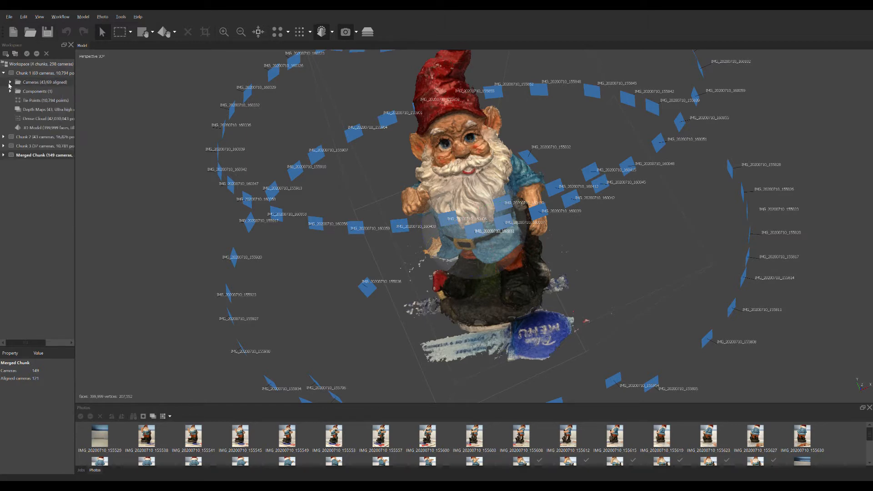
left_click(10, 82)
double_click(28, 93)
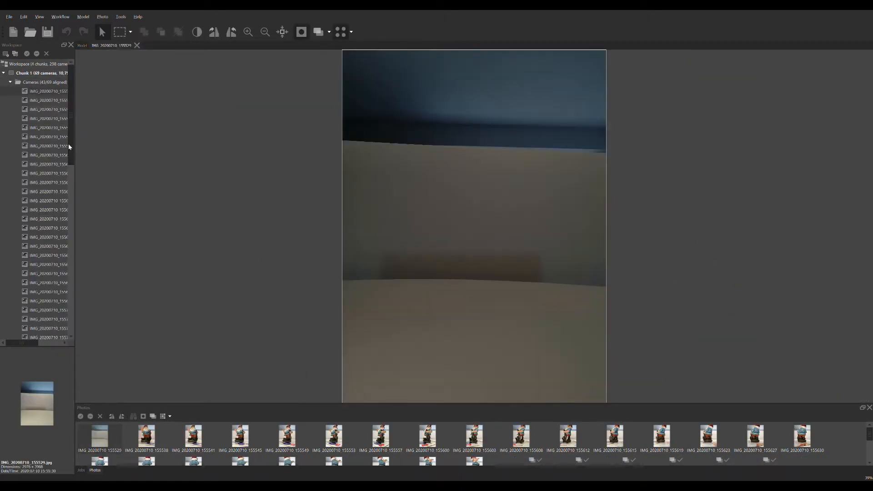
scroll(133, 432, "down", 3)
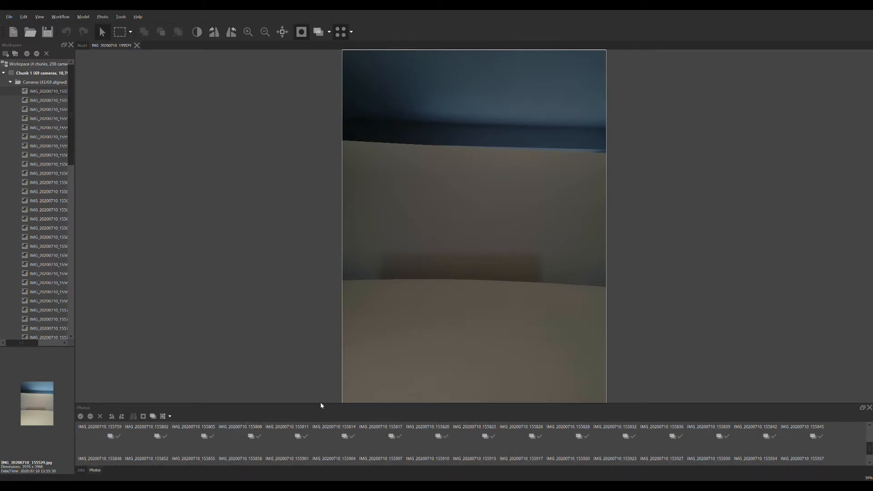
left_click_drag(322, 404, 354, 180)
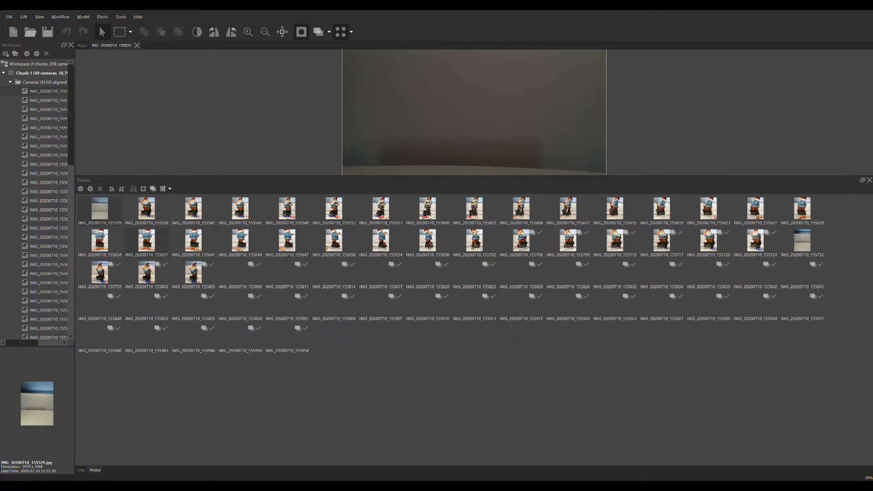
left_click(141, 216)
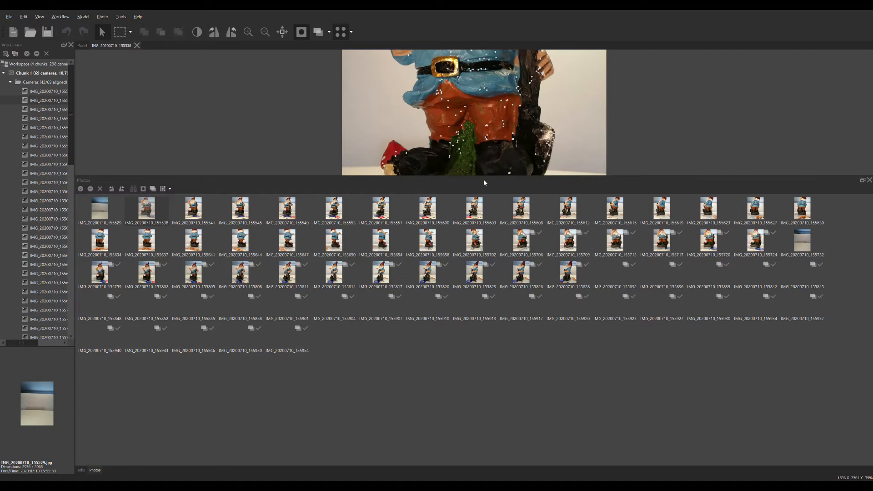
left_click_drag(486, 179, 431, 402)
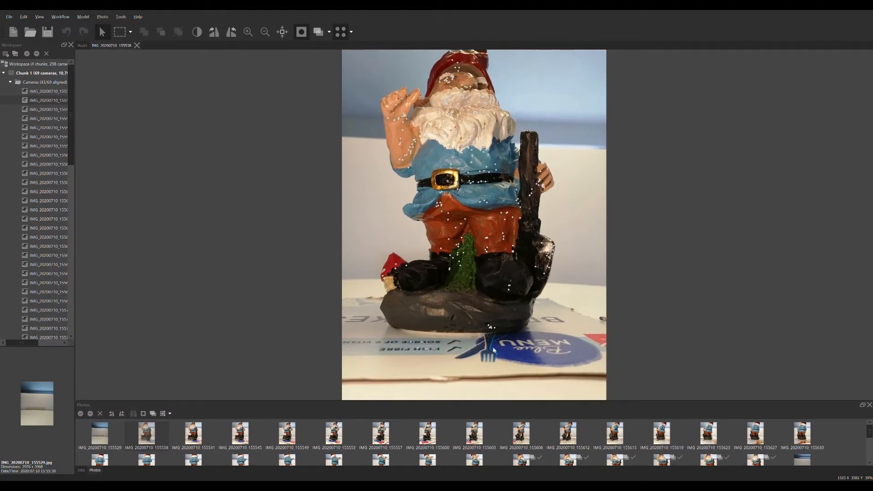
Step: View Chunk 1's photos one after another from IMG_20200710_155541 to IMG_20200710_155615, and look at the last thumbnails of the set
left_click(193, 434)
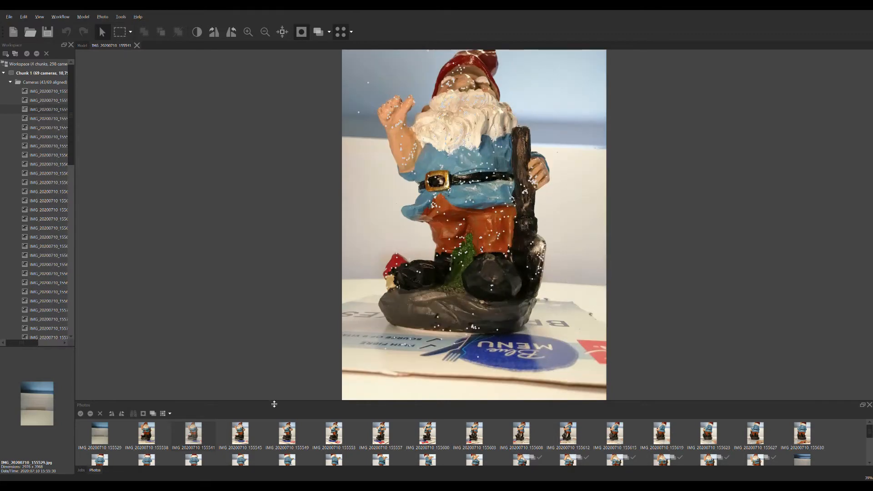
left_click(241, 443)
left_click(287, 434)
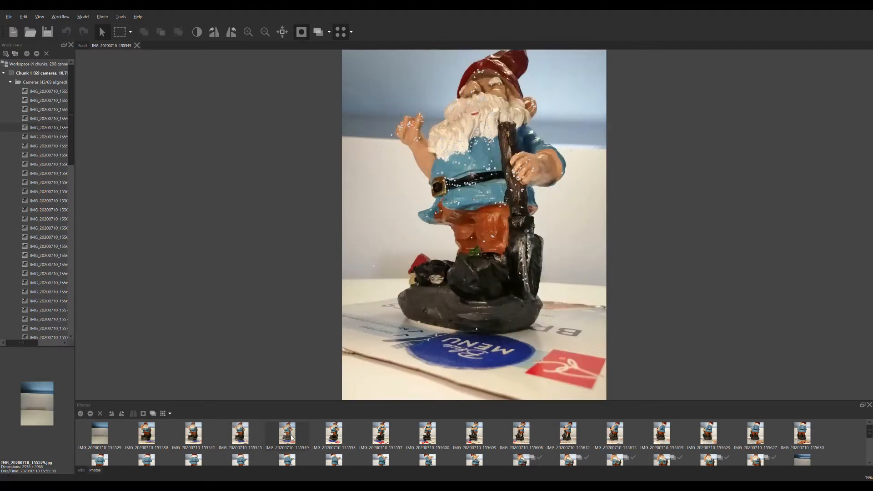
left_click(328, 434)
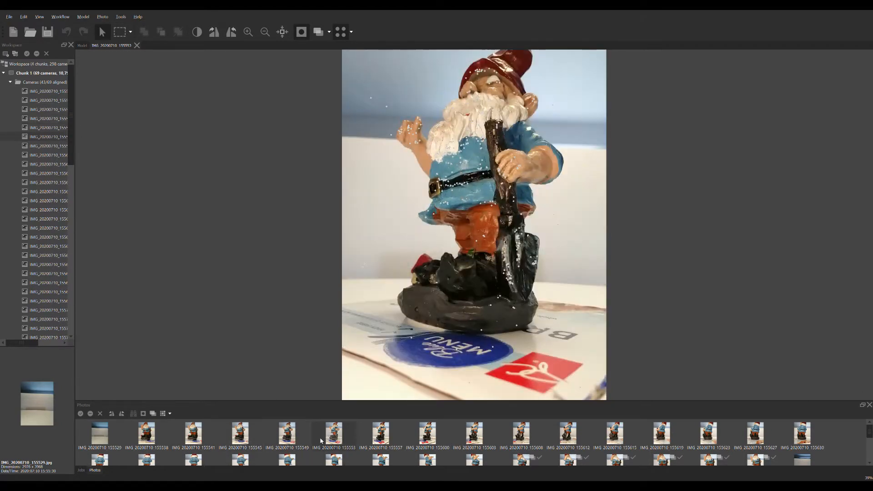
left_click(396, 440)
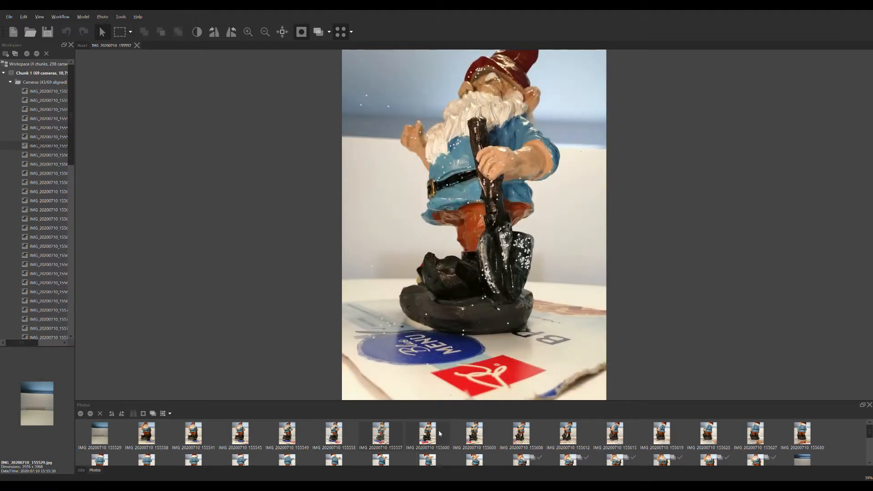
left_click(439, 431)
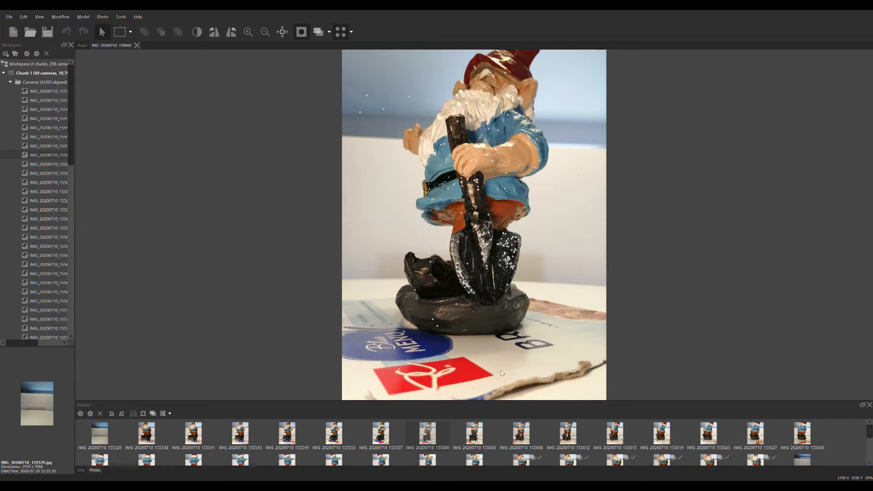
double_click(480, 440)
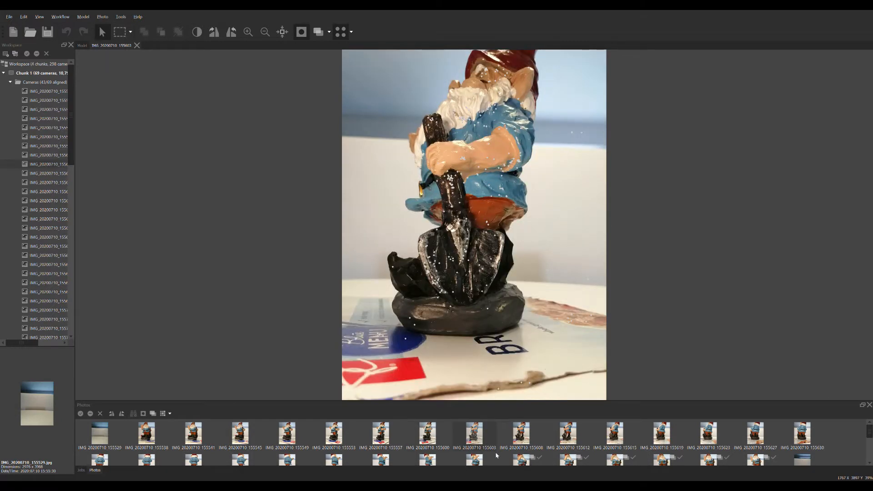
double_click(530, 441)
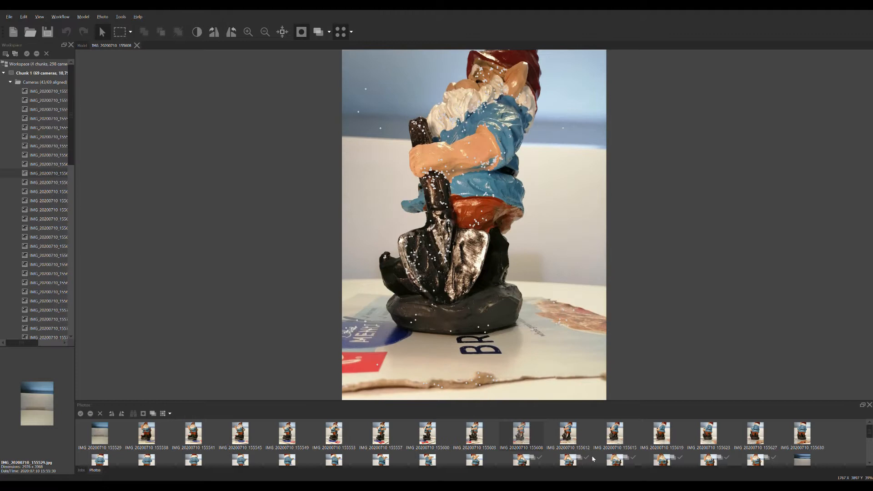
double_click(560, 445)
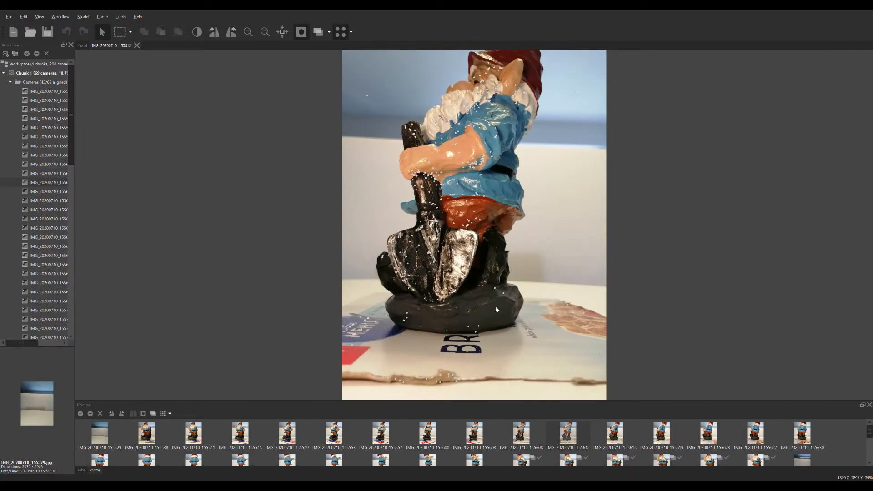
double_click(615, 436)
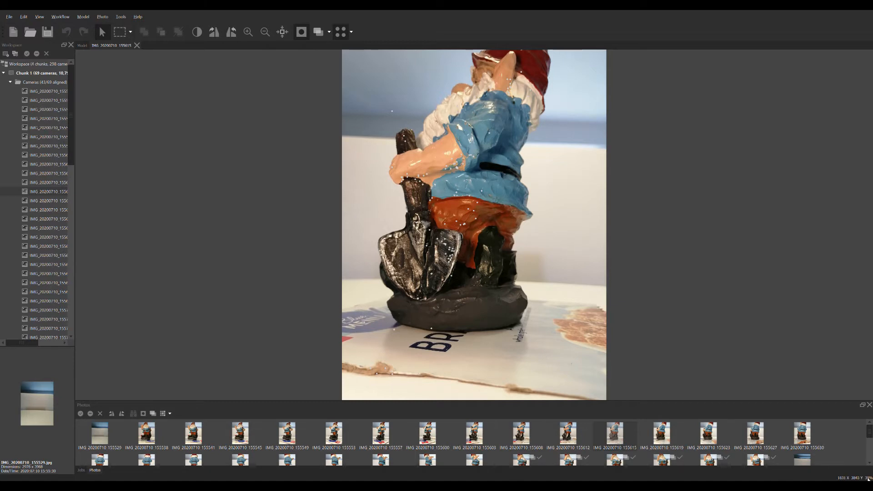
left_click_drag(868, 433, 869, 458)
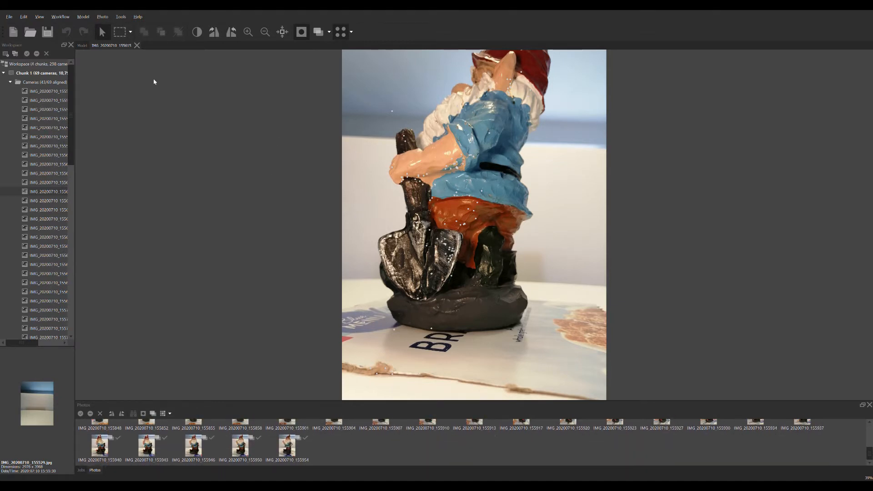
Step: Collapse Chunk 1's cameras, expand those of Chunk 2, and view its first four photos, from IMG_20200710_160024 to IMG_20200710_160037
left_click(10, 83)
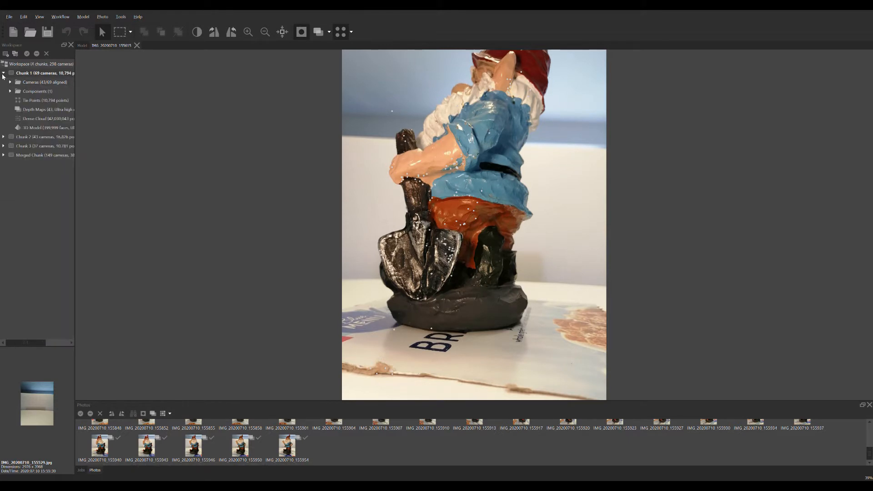
left_click(4, 137)
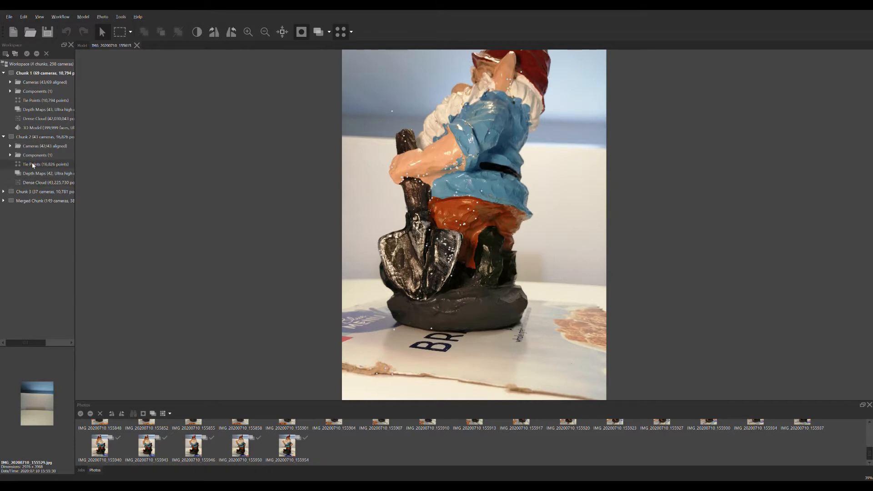
left_click(10, 146)
double_click(46, 155)
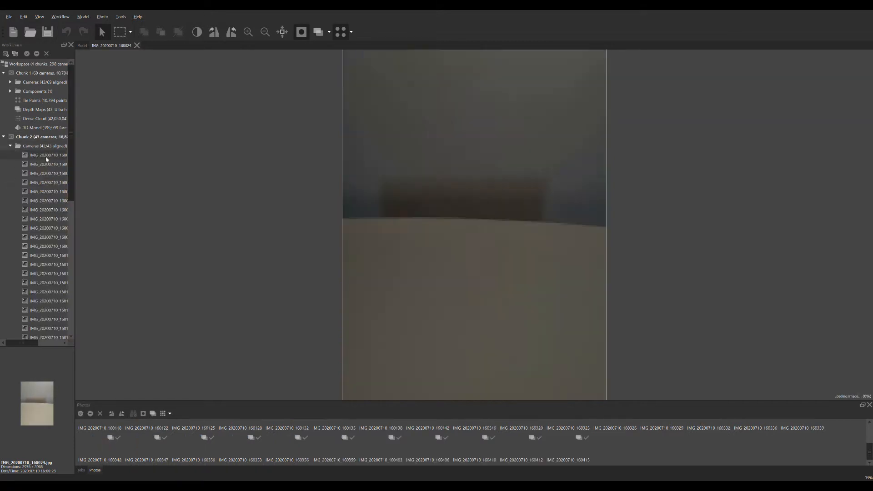
double_click(51, 164)
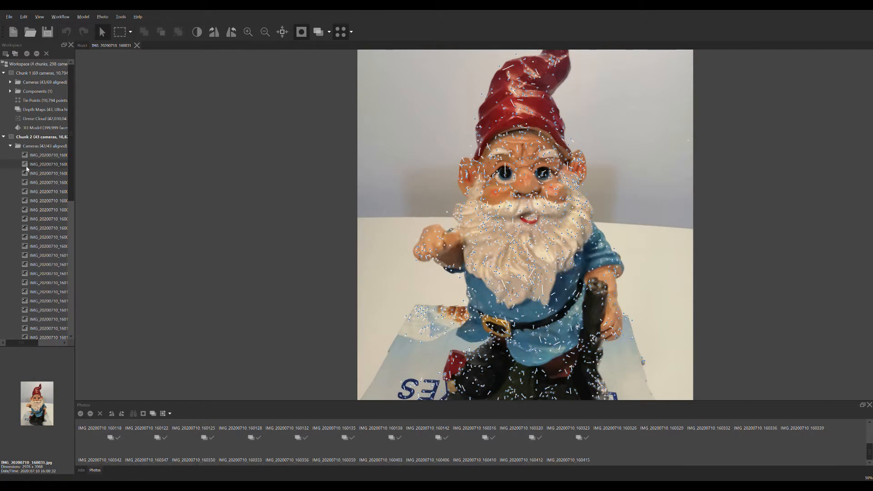
double_click(35, 174)
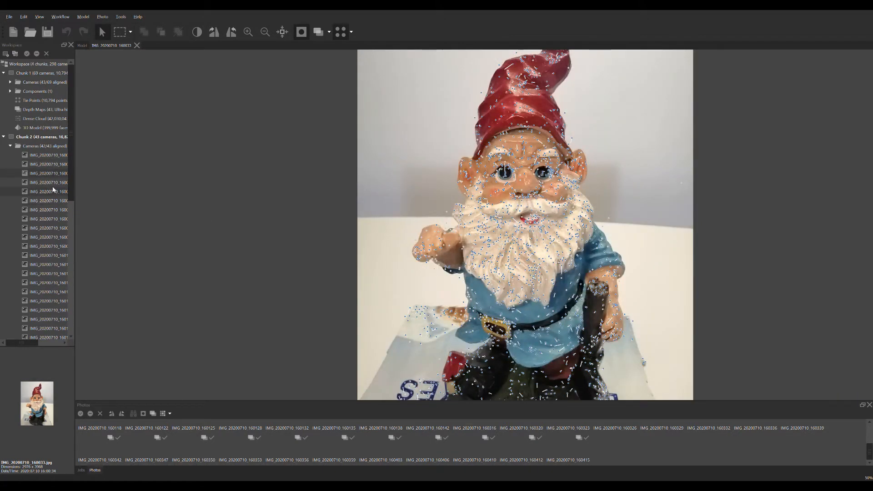
left_click(52, 183)
double_click(51, 184)
Step: View a sample of Chunk 2's remaining photos, including IMG_20200710_160347, IMG_20200710_160356 and the last one, IMG_20200710_160415
scroll(46, 223, "down", 2)
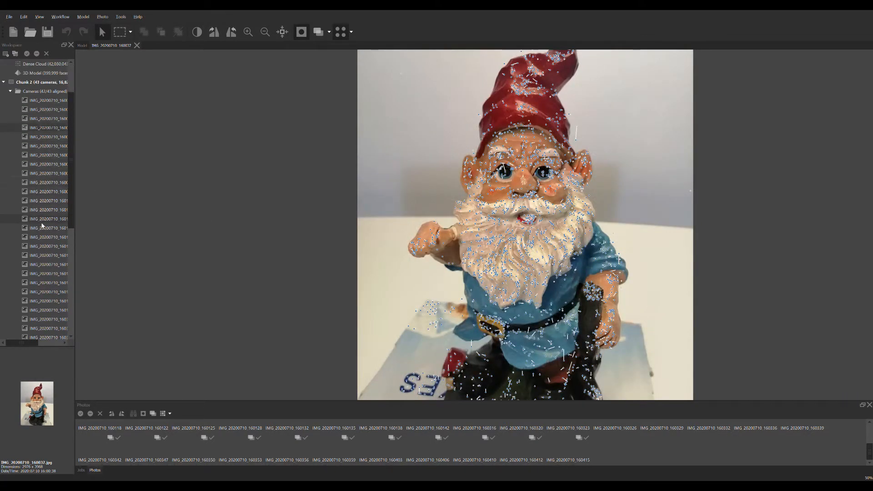
left_click(45, 221)
double_click(45, 220)
scroll(50, 237, "down", 6)
double_click(58, 264)
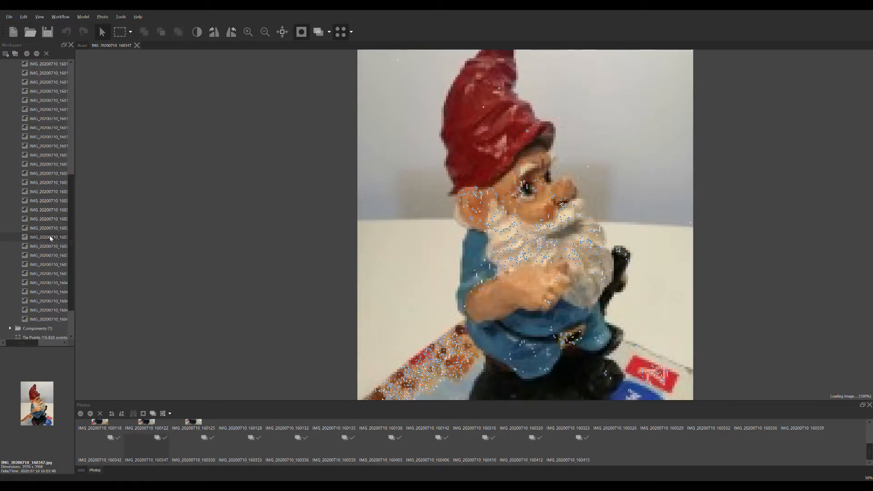
double_click(50, 266)
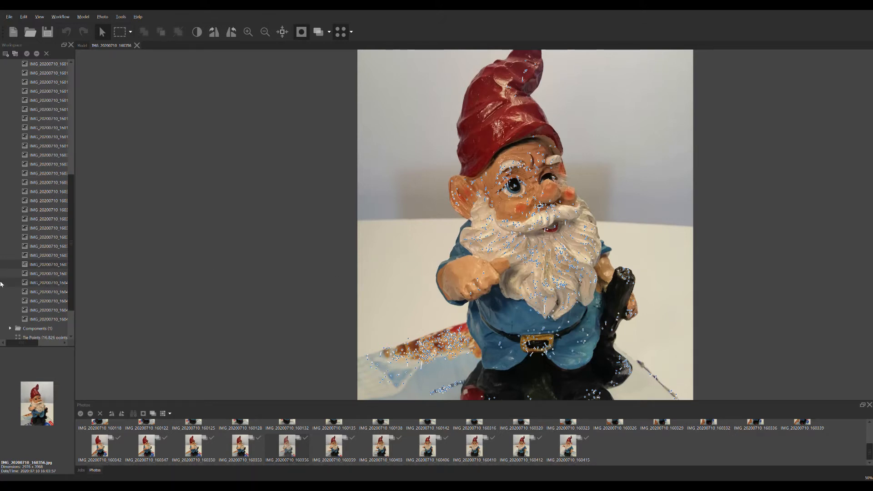
left_click(52, 319)
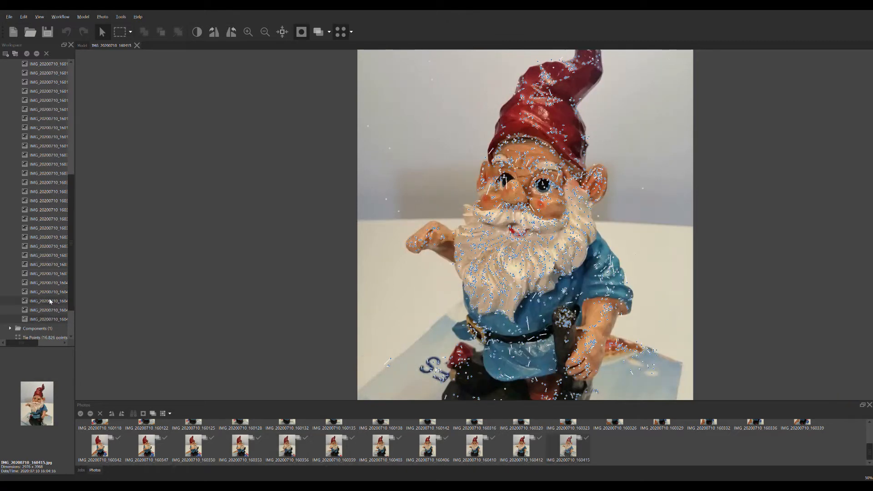
Step: Expand Chunk 3 and its cameras, and examine its first photo, IMG_20200710_160532, up close and as a whole
scroll(12, 331, "down", 2)
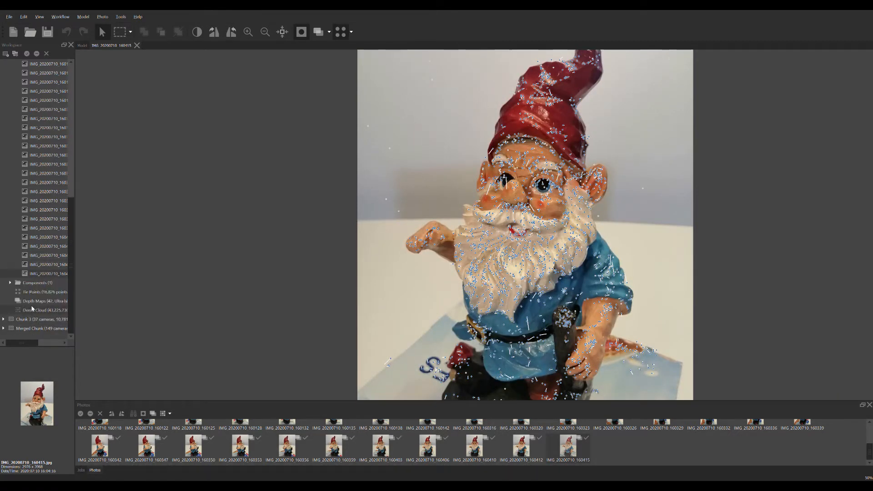
double_click(13, 320)
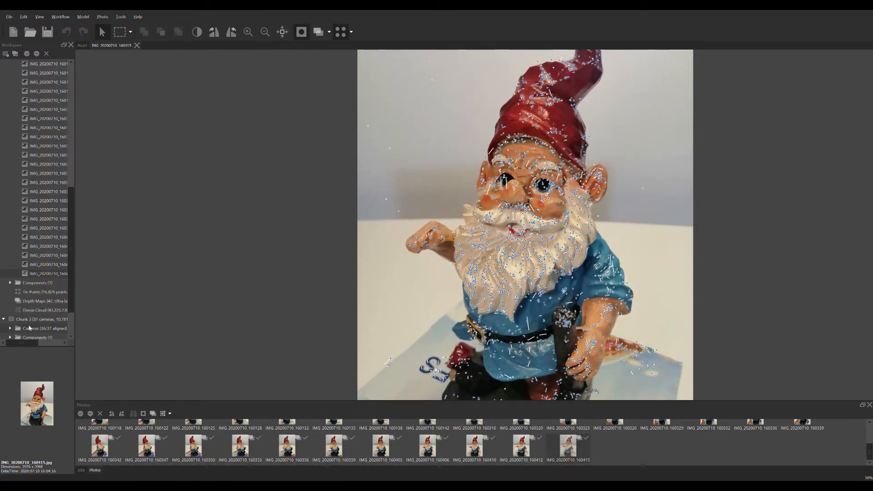
scroll(30, 325, "down", 2)
left_click(10, 283)
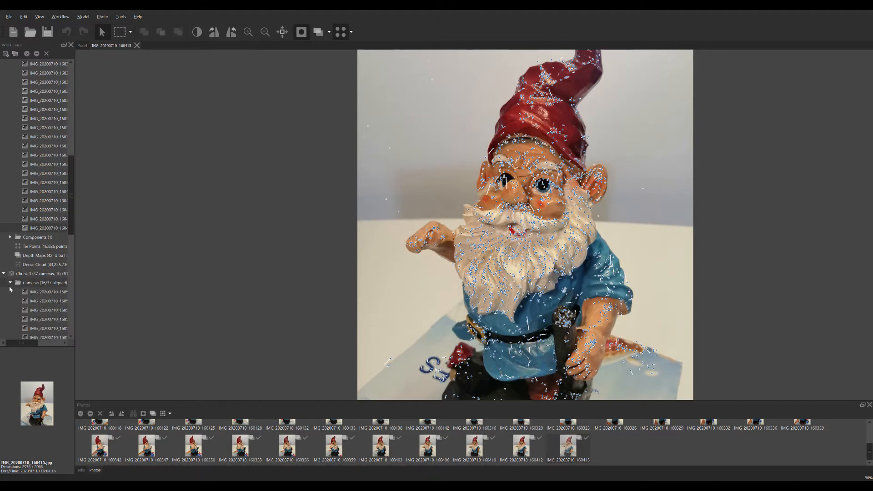
left_click(35, 300)
double_click(45, 293)
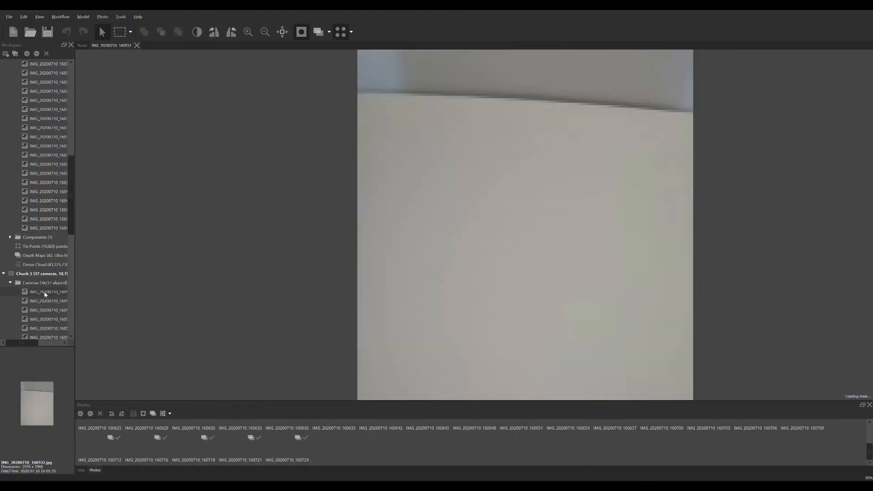
scroll(458, 232, "down", 1)
scroll(461, 235, "up", 4)
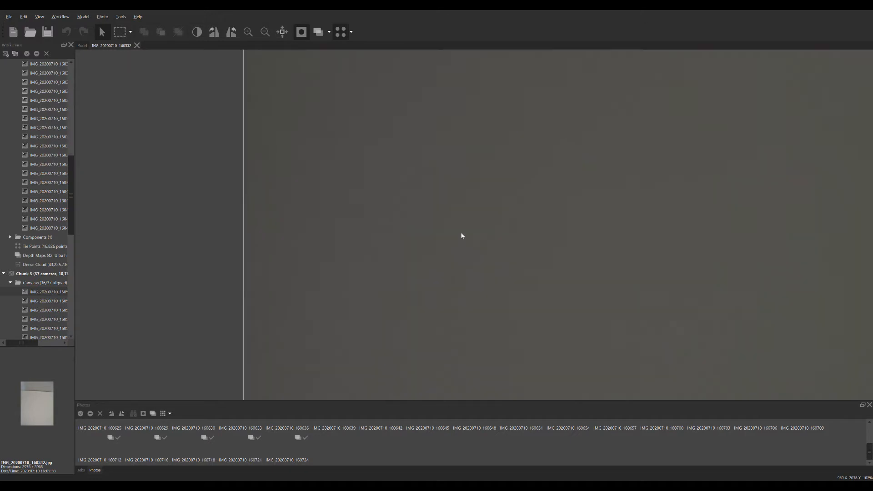
scroll(462, 235, "down", 5)
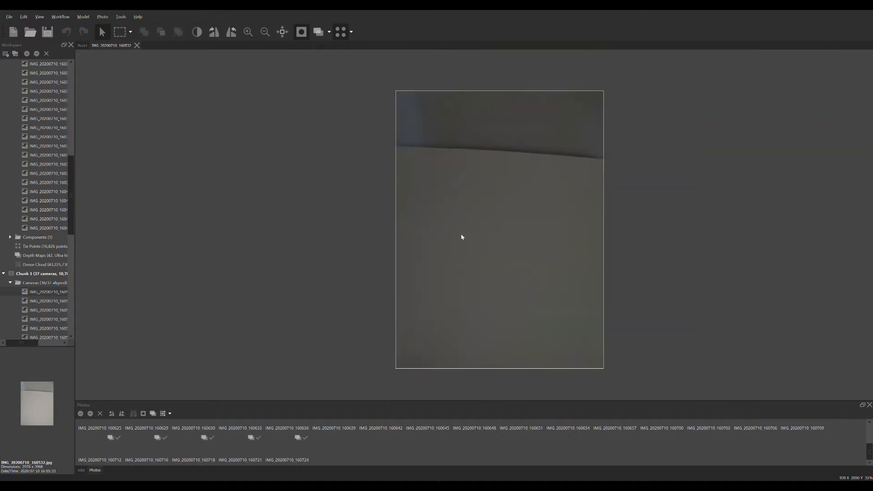
Step: Compare Chunk 3's first photo, IMG_20200710_160532, with IMG_20200710_160538, and view IMG_20200710_160542
double_click(39, 301)
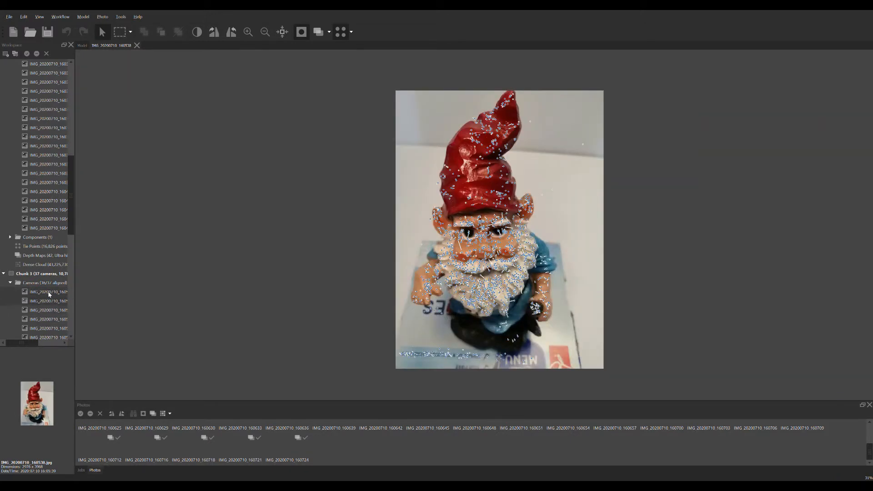
double_click(49, 294)
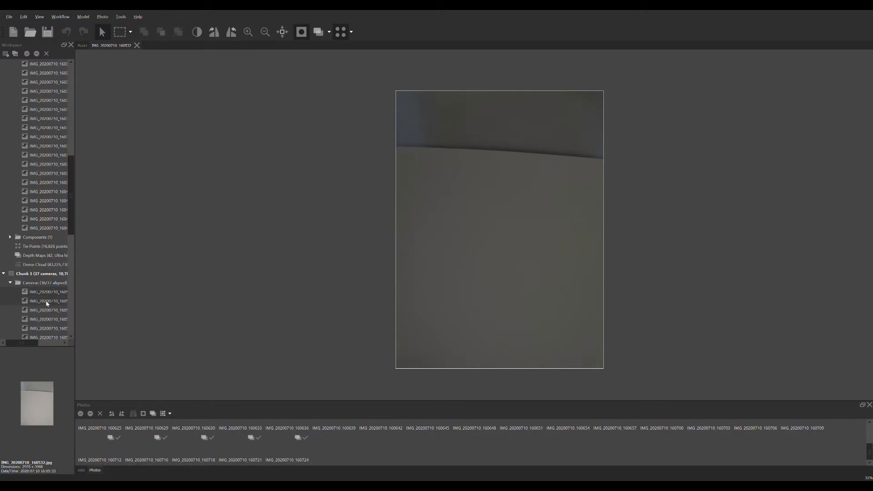
double_click(47, 302)
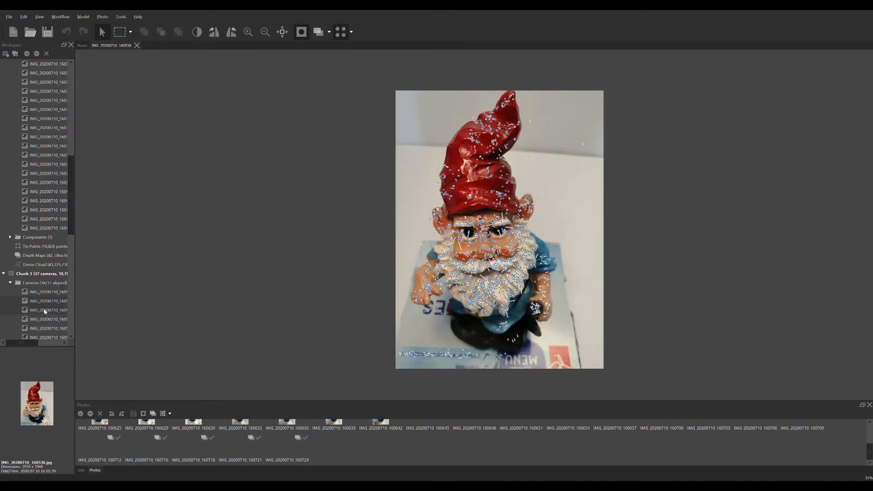
double_click(44, 310)
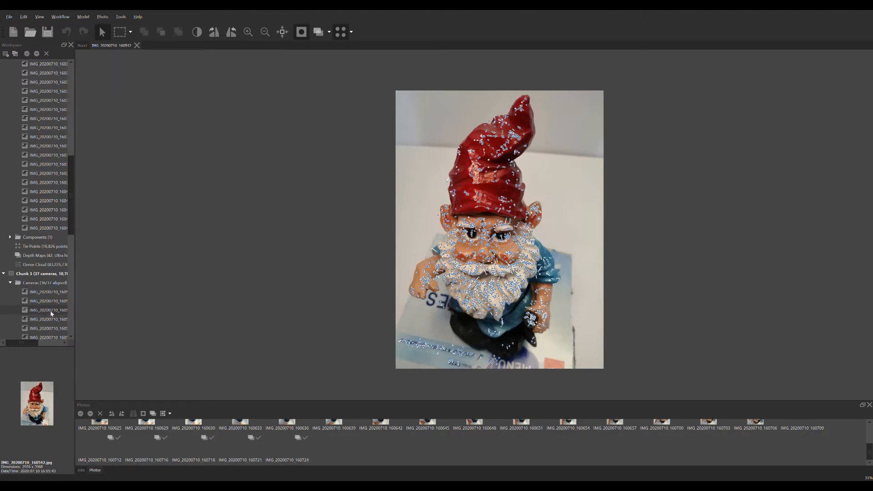
Step: View two more of Chunk 3's photos, IMG_20200710_160550 and IMG_20200710_160608
scroll(51, 313, "down", 2)
double_click(39, 284)
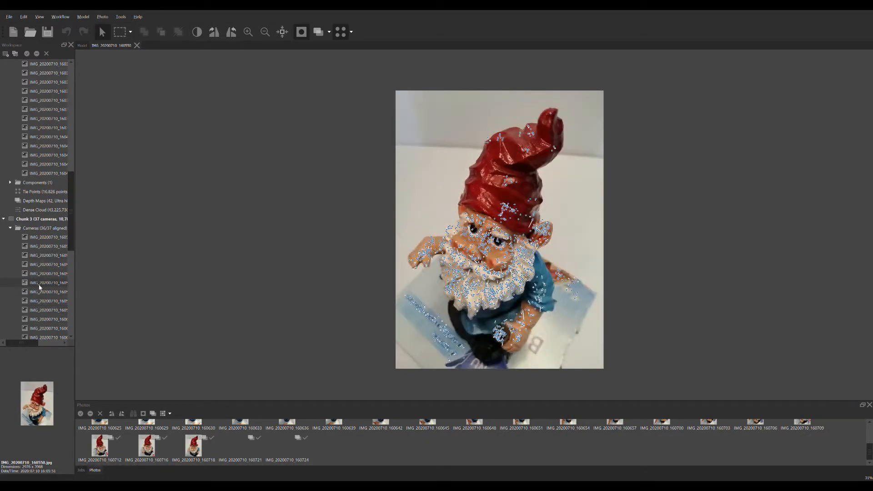
scroll(54, 291, "down", 4)
double_click(49, 265)
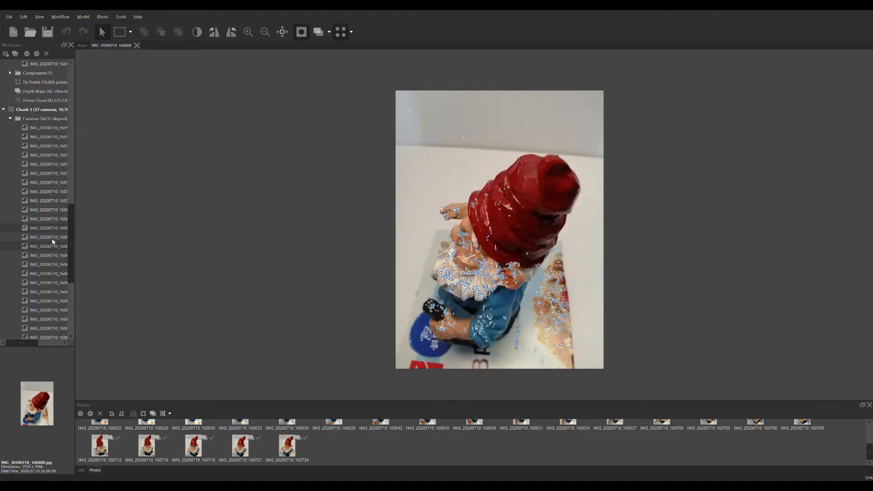
Step: Go back to Chunk 2's photos and view the whole of IMG_20200710_160329
scroll(43, 208, "up", 1)
scroll(44, 208, "up", 6)
double_click(47, 128)
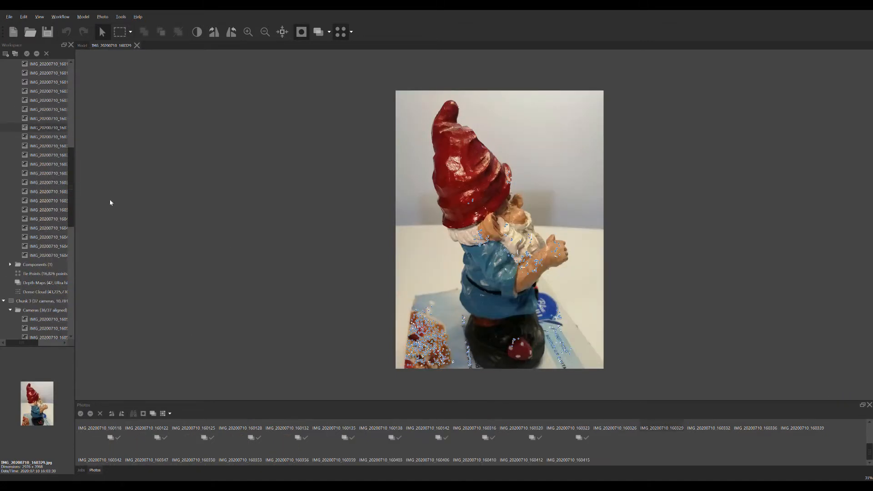
scroll(109, 203, "down", 6)
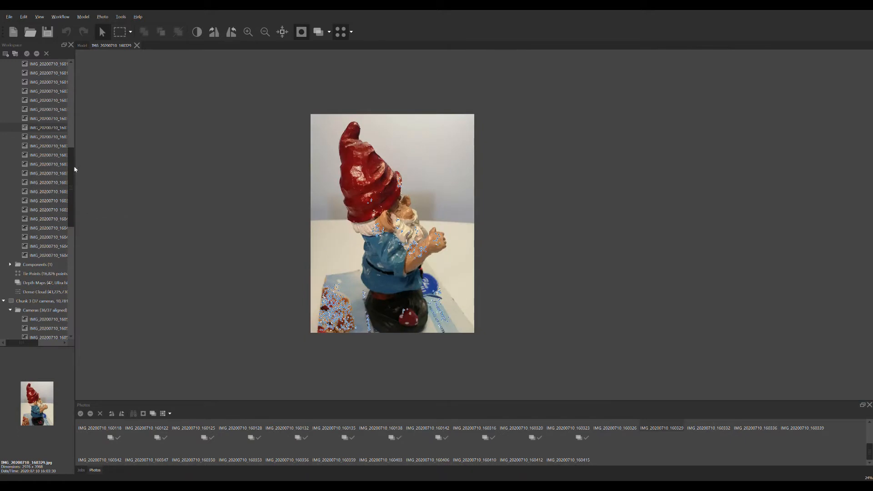
Step: Collapse Chunk 2's cameras and the entries of Chunk 1, Chunk 2 and Chunk 3 in the workspace
left_click_drag(71, 169, 85, 66)
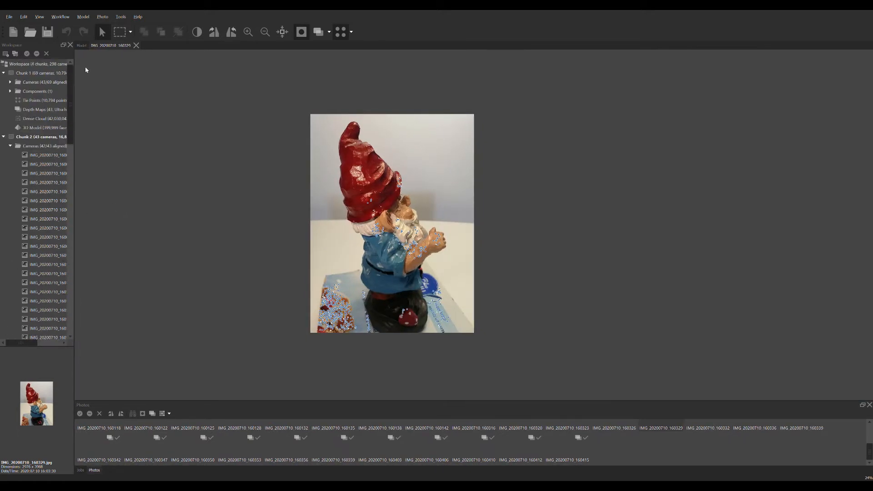
left_click(10, 146)
left_click(3, 137)
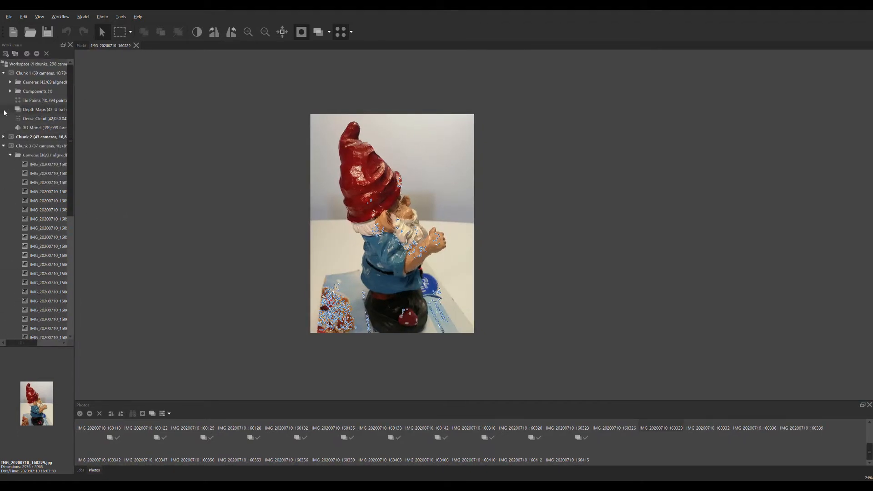
left_click(4, 73)
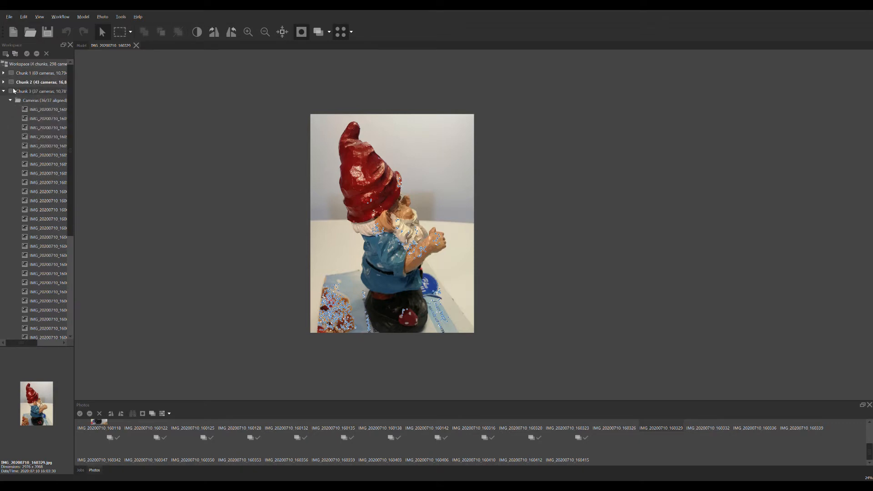
left_click(4, 91)
Step: Expand Chunk 1 and display its dense cloud, inspecting the gnome from another angle
left_click(3, 73)
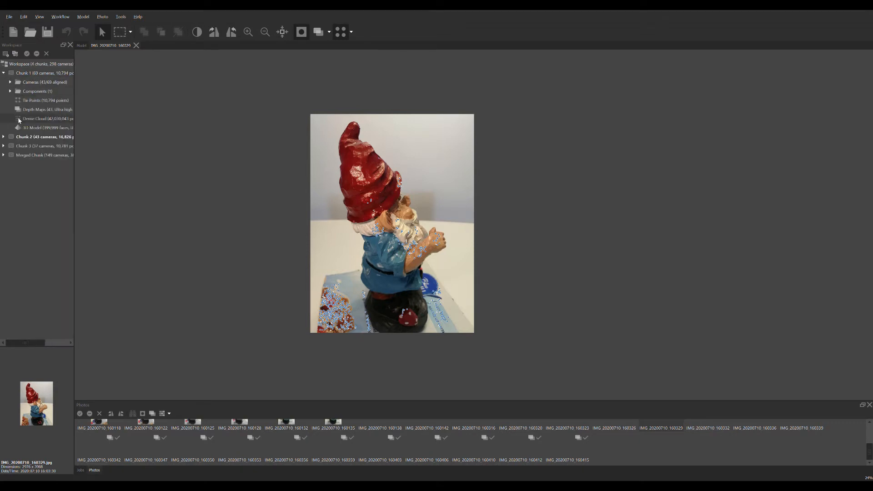
left_click(42, 118)
double_click(43, 119)
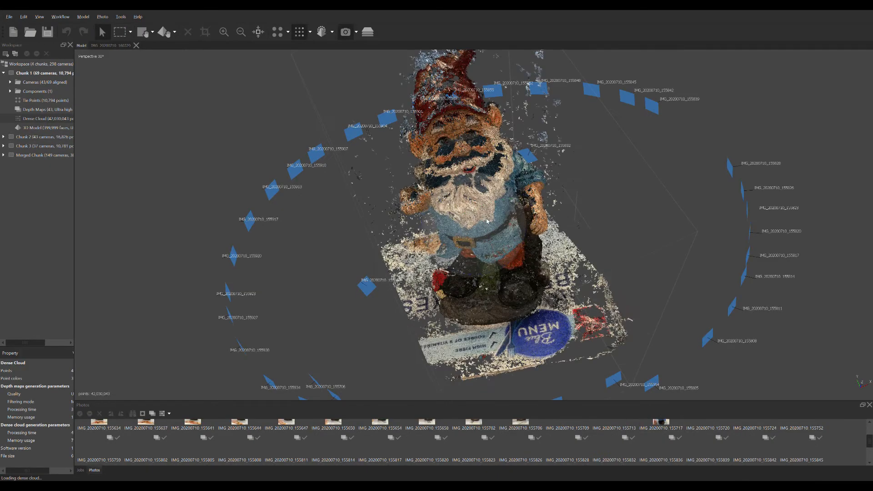
left_click_drag(427, 206, 367, 210)
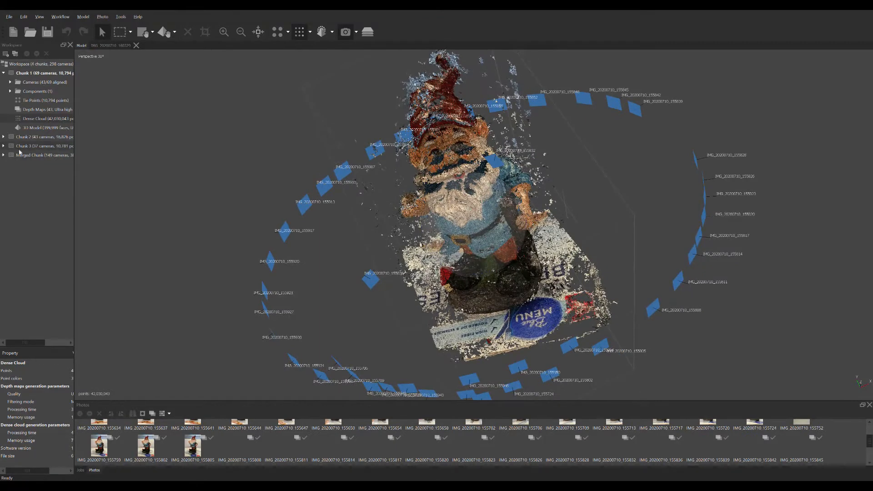
Step: Expand Chunk 2 and display its dense cloud, inspecting the gnome from the front
left_click(3, 137)
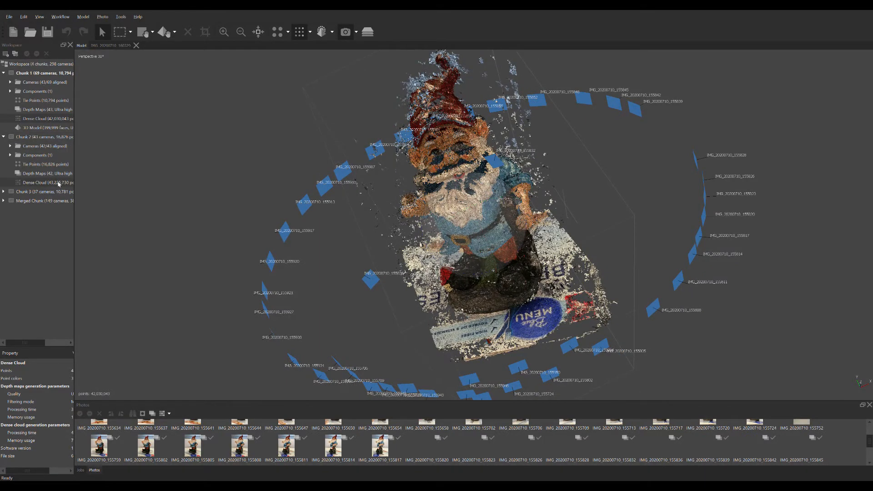
double_click(46, 182)
left_click_drag(371, 261, 381, 194)
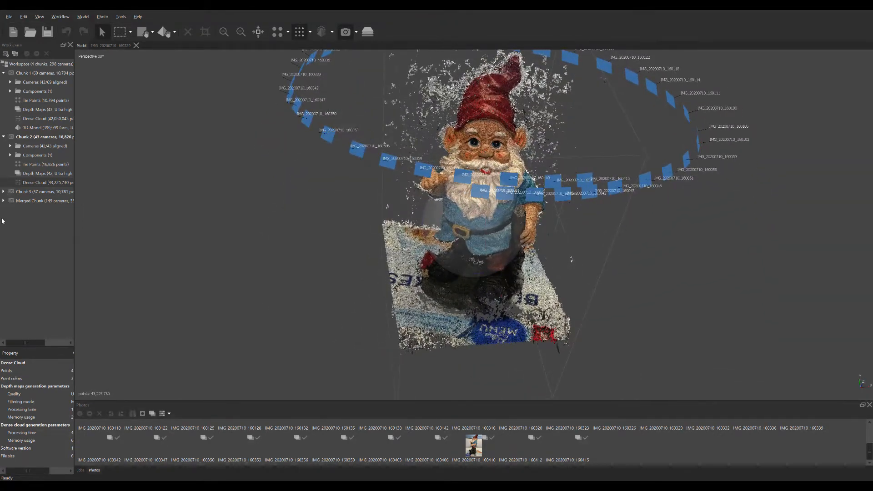
Step: Expand Chunk 3 and its cameras, display the chunk's dense cloud, and inspect the gnome from several angles
left_click(3, 192)
left_click(10, 201)
scroll(12, 208, "down", 9)
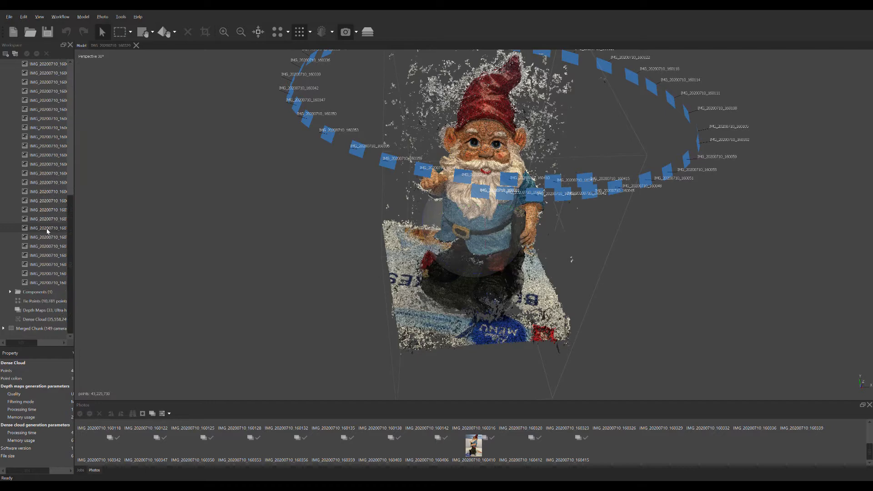
double_click(45, 318)
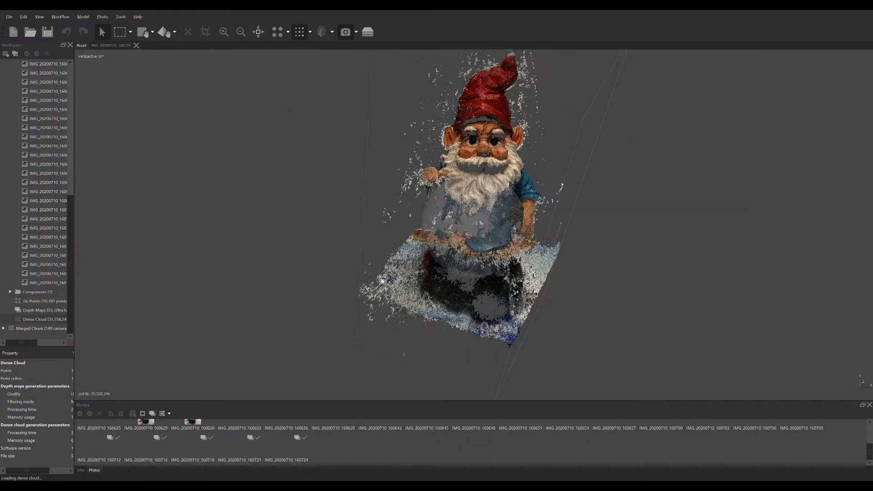
left_click_drag(469, 233, 380, 271)
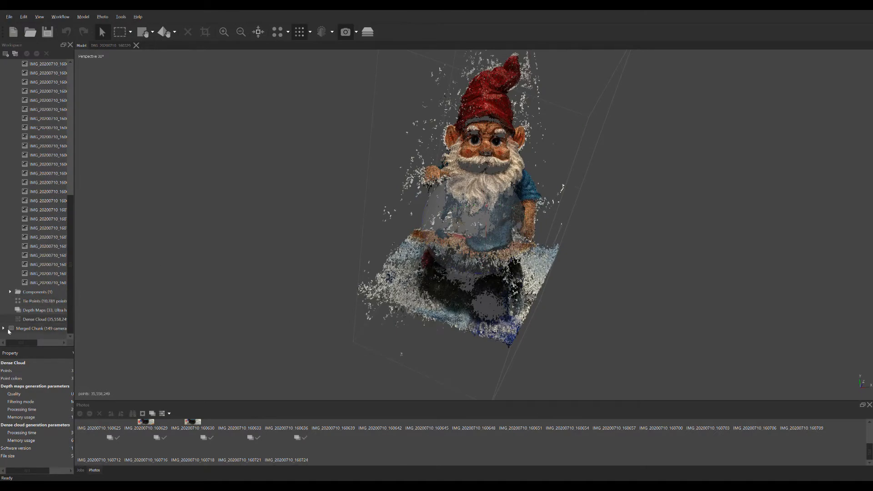
left_click_drag(431, 257, 472, 222)
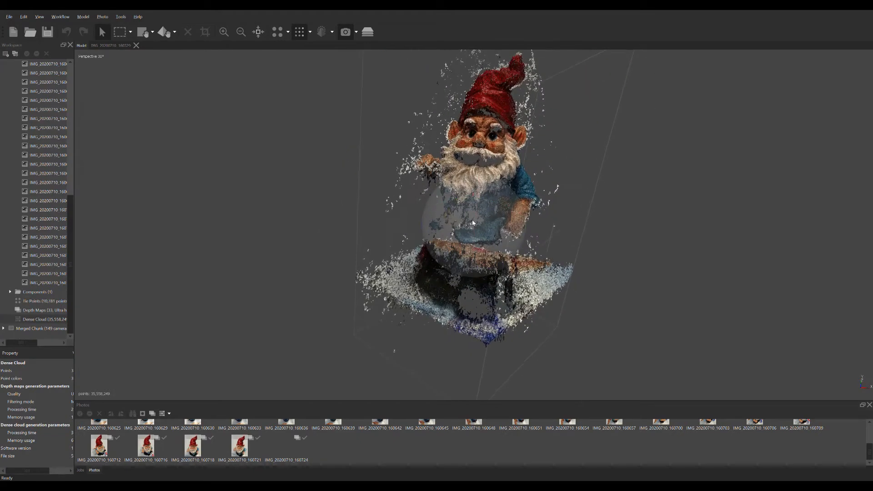
Step: Expand Merged Chunk and display its dense cloud, inspecting the gnome and the surrounding camera positions
left_click(3, 328)
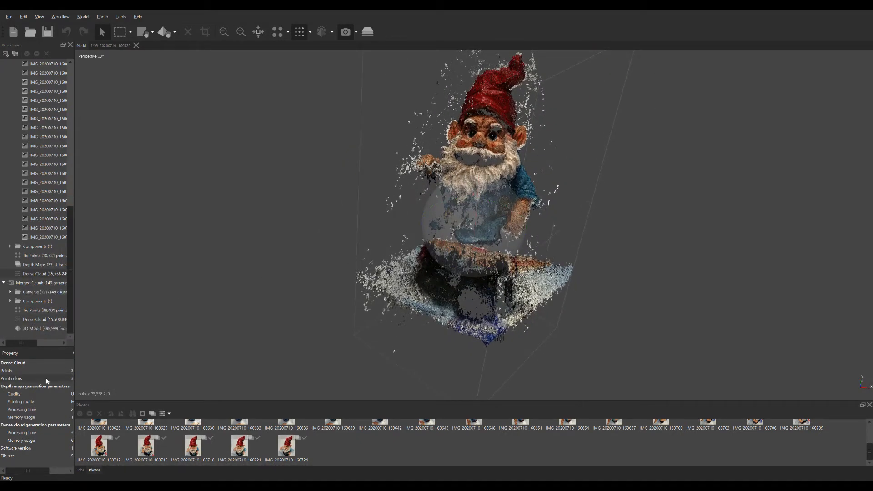
scroll(38, 173, "down", 5)
scroll(50, 218, "up", 5)
double_click(37, 319)
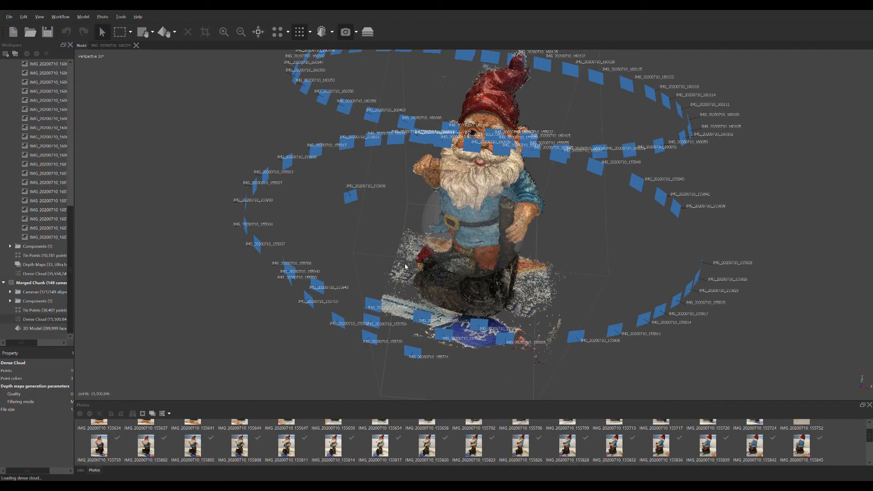
left_click_drag(359, 232, 375, 262)
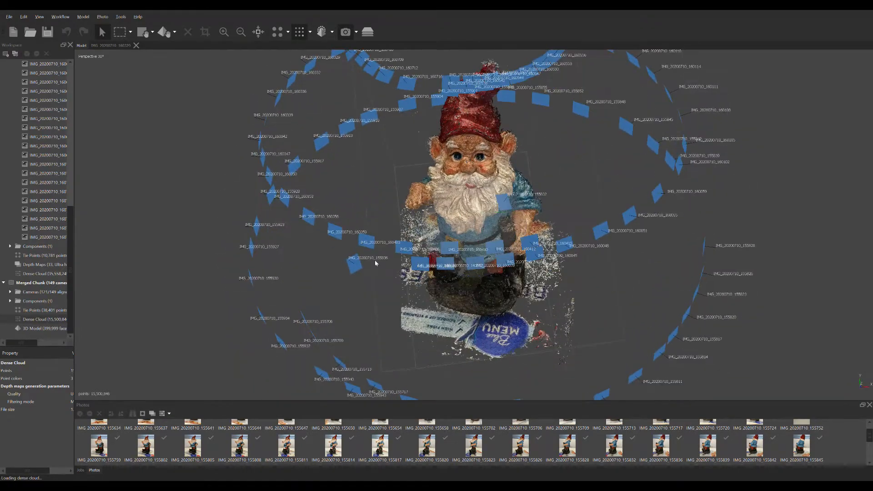
left_click_drag(425, 316, 459, 289)
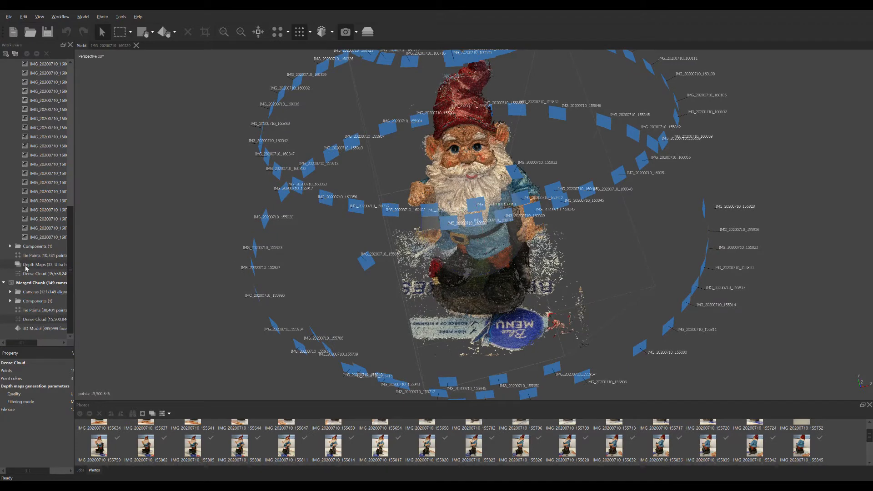
Step: Collapse Chunk 3's cameras and inspect the merged dense cloud and its rings of cameras from several angles
scroll(68, 233, "up", 11)
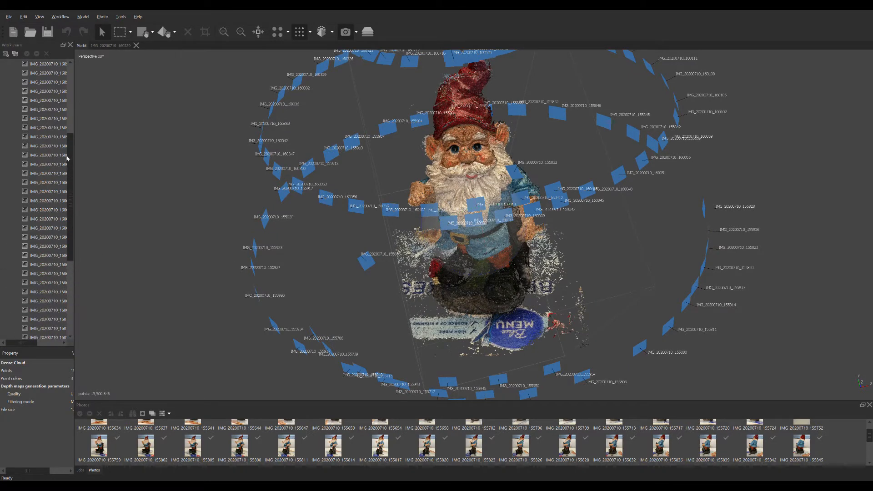
left_click(10, 200)
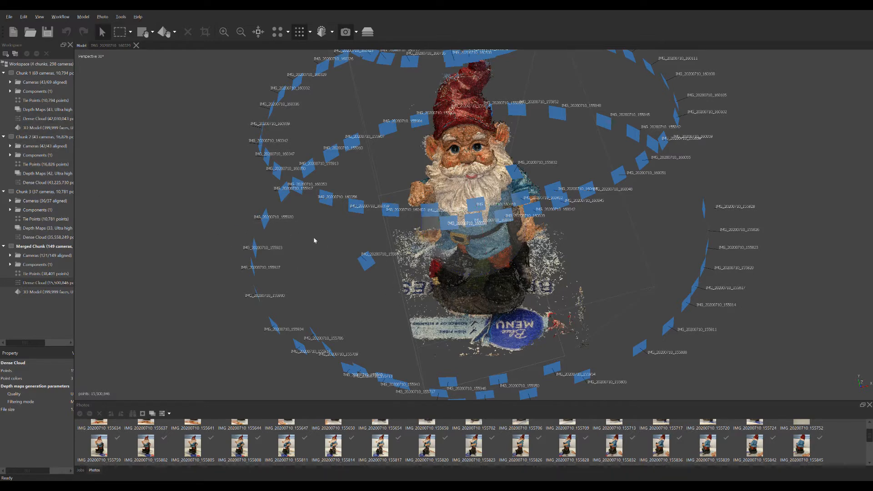
left_click_drag(240, 209, 409, 213)
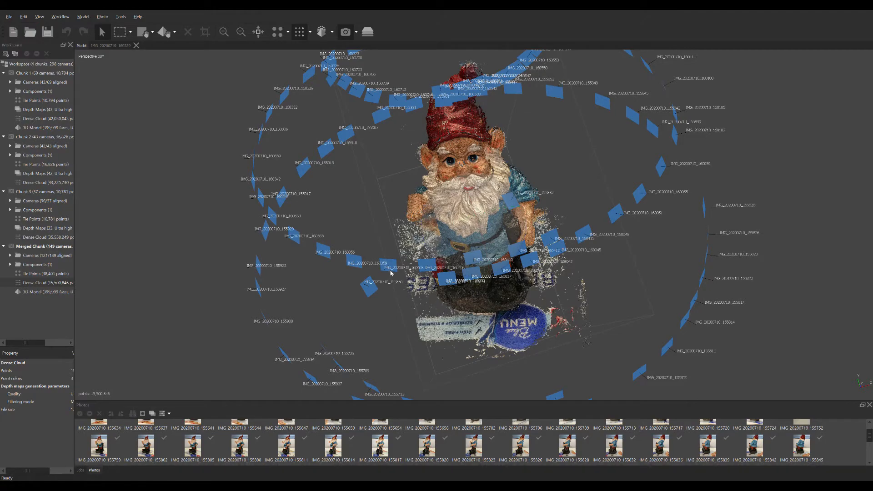
left_click_drag(407, 286, 496, 293)
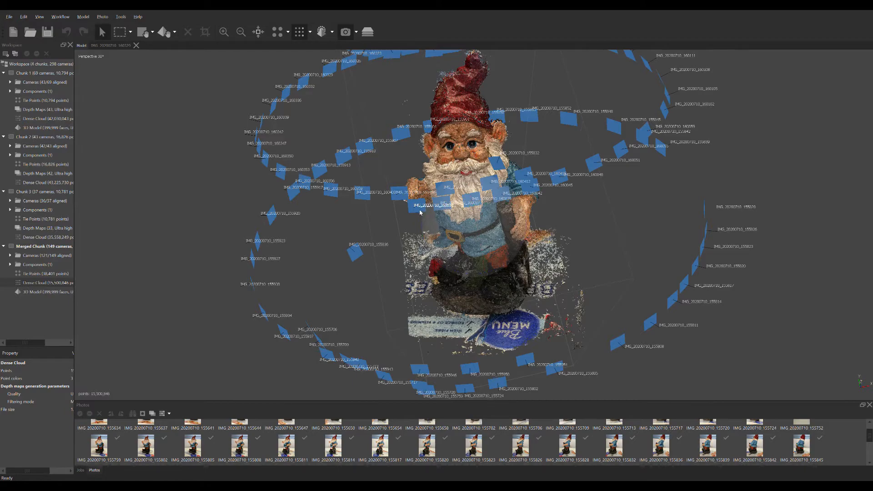
left_click_drag(429, 227, 471, 273)
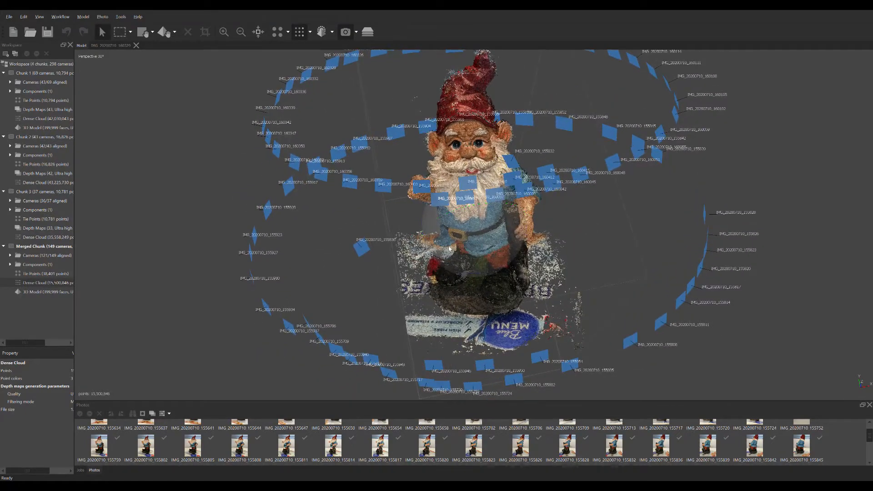
Step: Make Chunk 1 the active chunk and inspect its 3D model of the gnome from an angle
left_click_drag(441, 189, 409, 191)
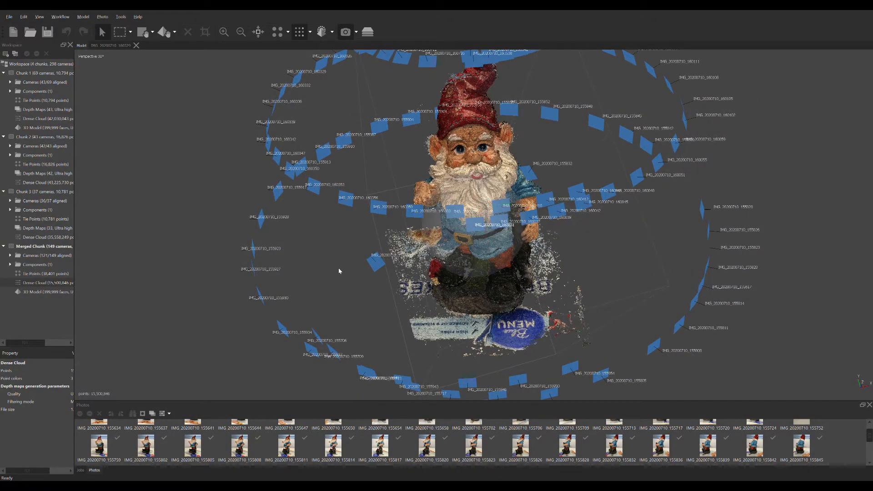
double_click(40, 100)
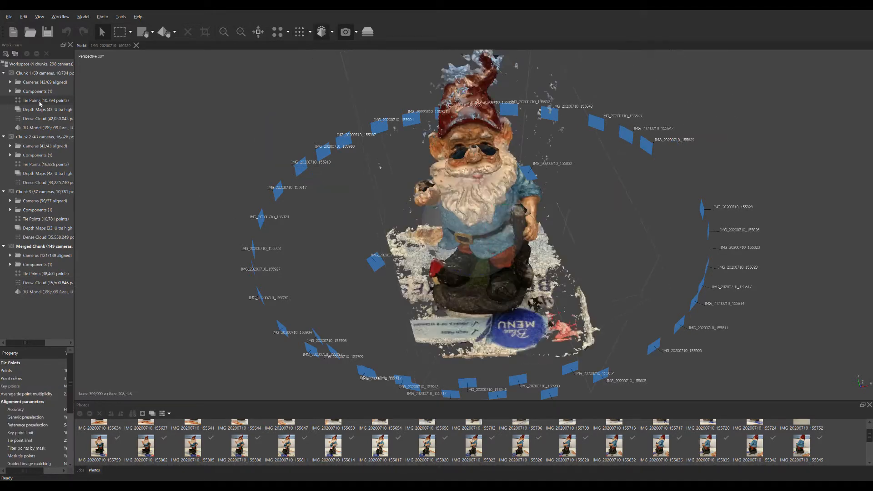
left_click_drag(361, 197, 439, 223)
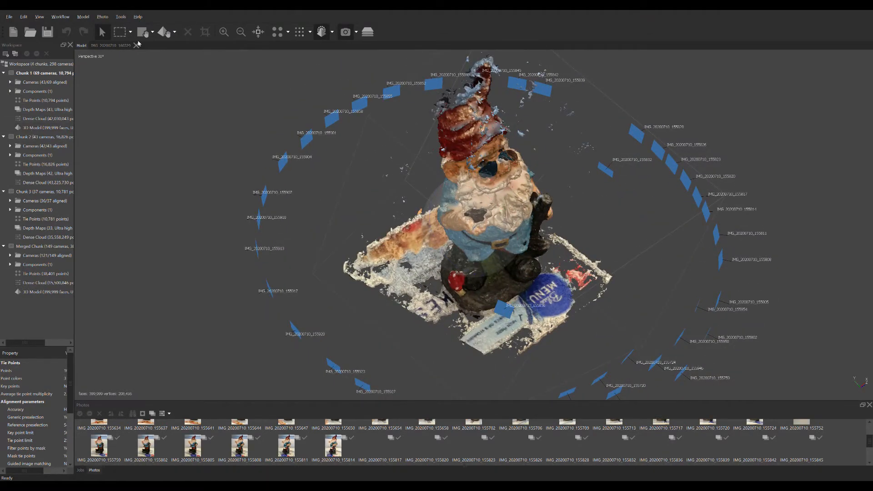
Step: Display Chunk 1's sparse point cloud and inspect the tie points and the surrounding ring of cameras from several angles
left_click(282, 34)
left_click_drag(518, 233, 364, 202)
left_click_drag(301, 234, 345, 193)
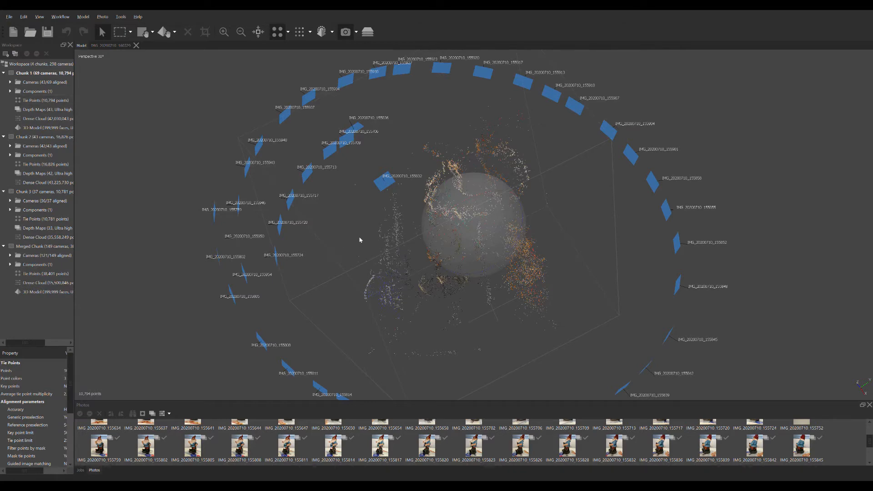
left_click_drag(305, 240, 489, 275)
left_click_drag(485, 315, 464, 286)
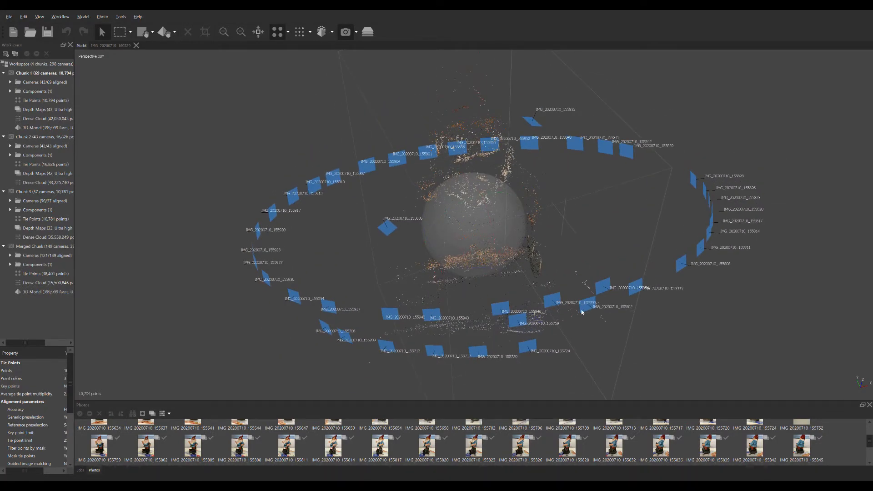
left_click_drag(693, 258, 498, 290)
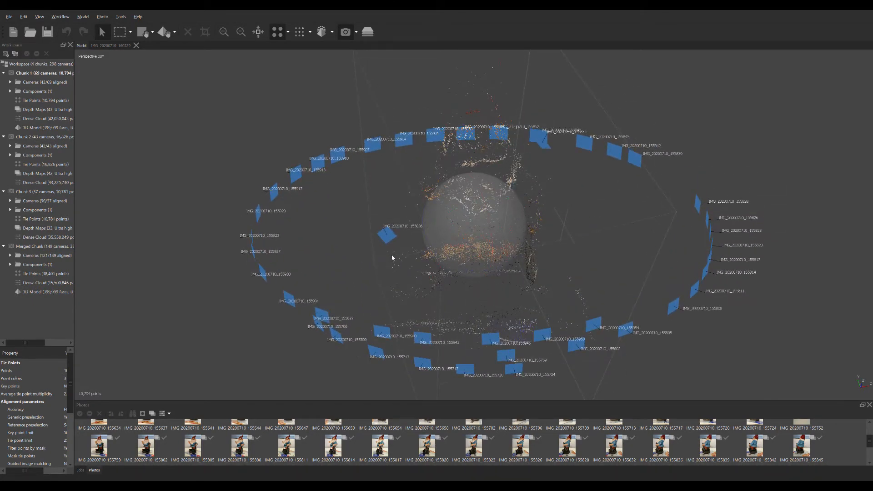
mouse_move(460, 181)
left_mouse_down()
mouse_move(455, 191)
mouse_move(446, 175)
mouse_move(458, 180)
left_mouse_up()
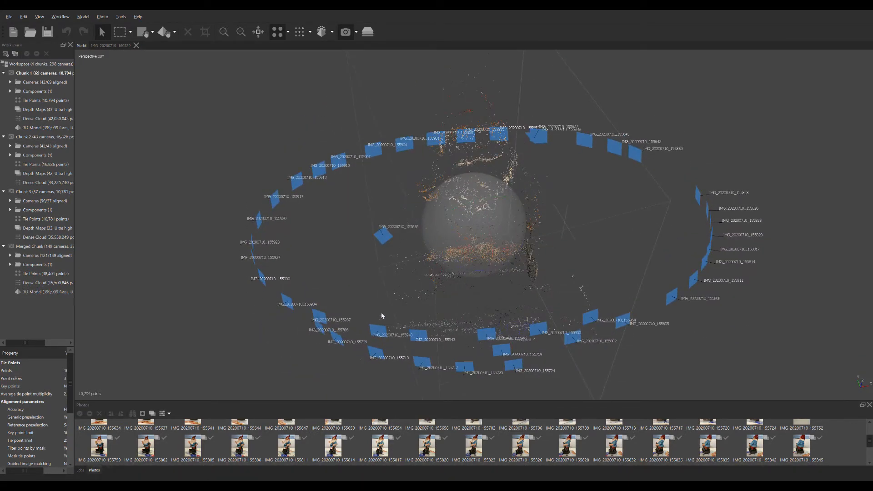
left_click_drag(381, 314, 455, 260)
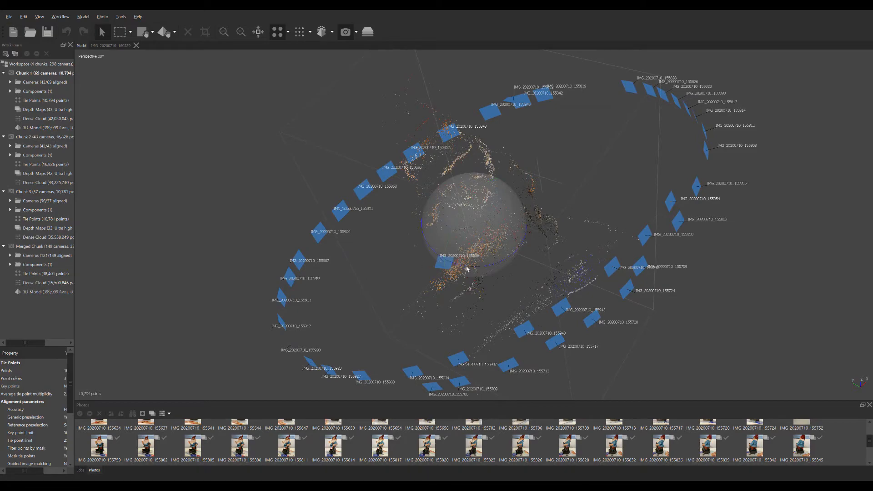
left_click_drag(374, 331, 508, 271)
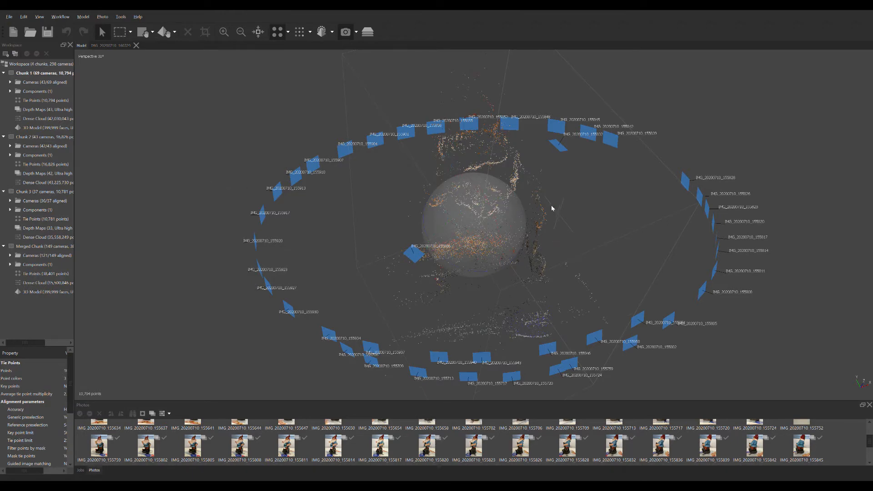
left_click_drag(552, 207, 523, 211)
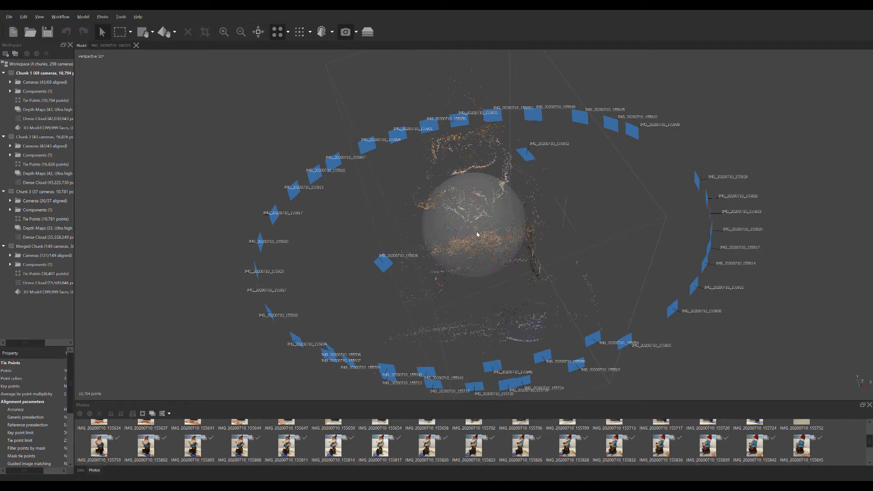
left_click_drag(435, 230, 490, 274)
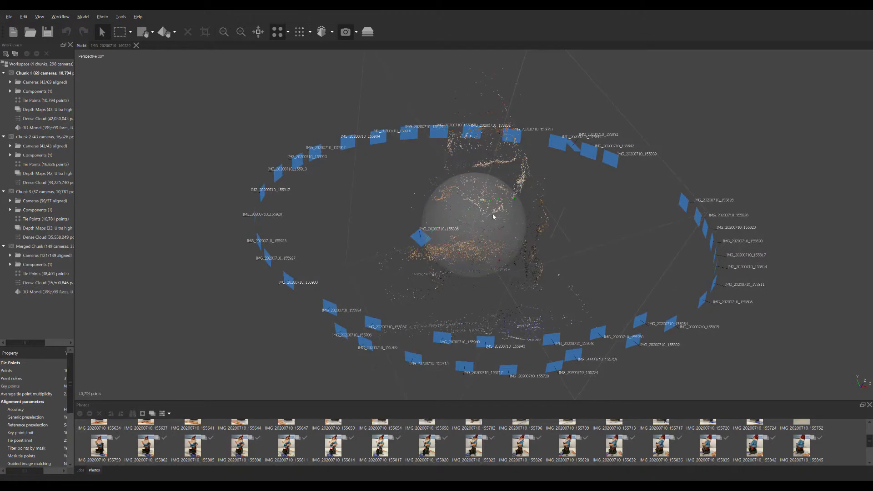
left_click_drag(494, 216, 454, 225)
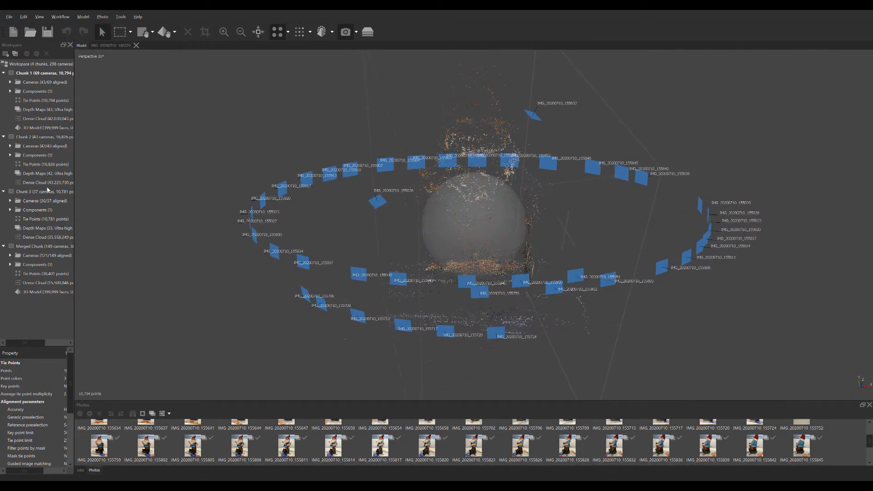
Step: Display Chunk 1's dense cloud and inspect the gnome from the back and front, including the stray points around the hat
double_click(40, 119)
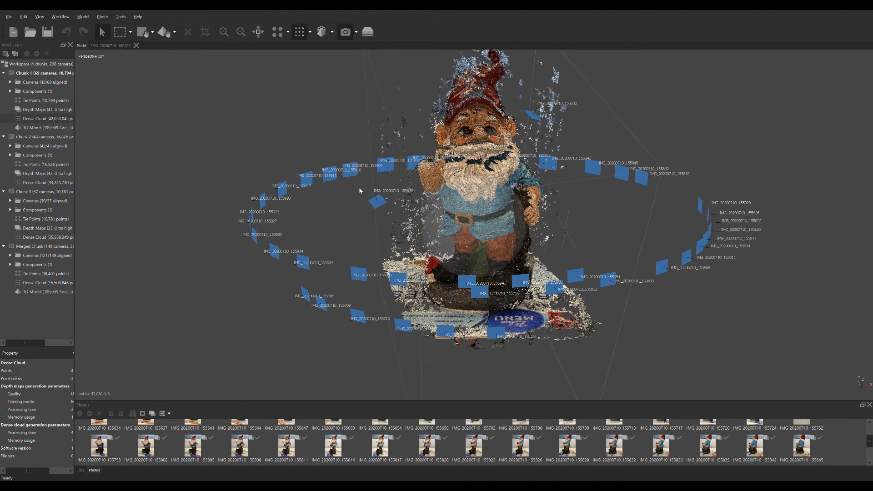
left_click_drag(374, 192, 400, 209)
left_click_drag(586, 274, 452, 237)
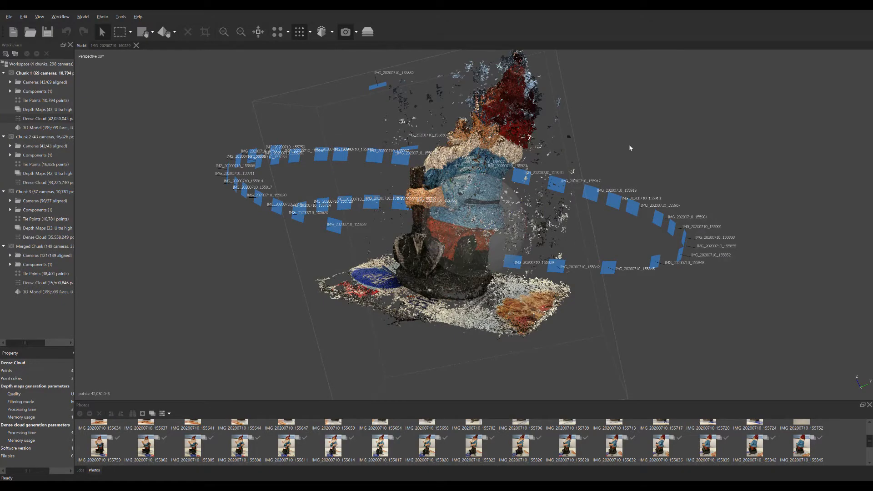
left_click_drag(630, 148, 320, 228)
left_click_drag(472, 214, 480, 242)
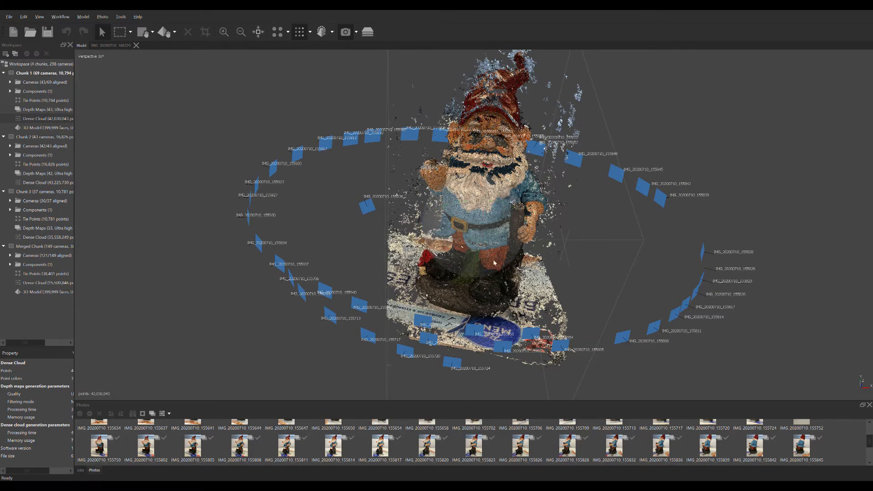
mouse_move(494, 230)
left_mouse_down()
mouse_move(504, 255)
mouse_move(501, 220)
left_mouse_up()
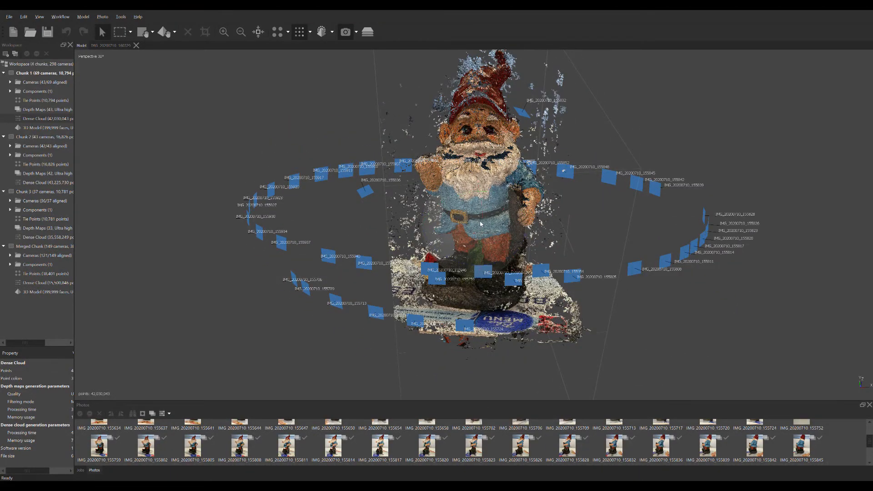
mouse_move(480, 224)
left_mouse_down()
mouse_move(522, 233)
mouse_move(477, 234)
left_mouse_up()
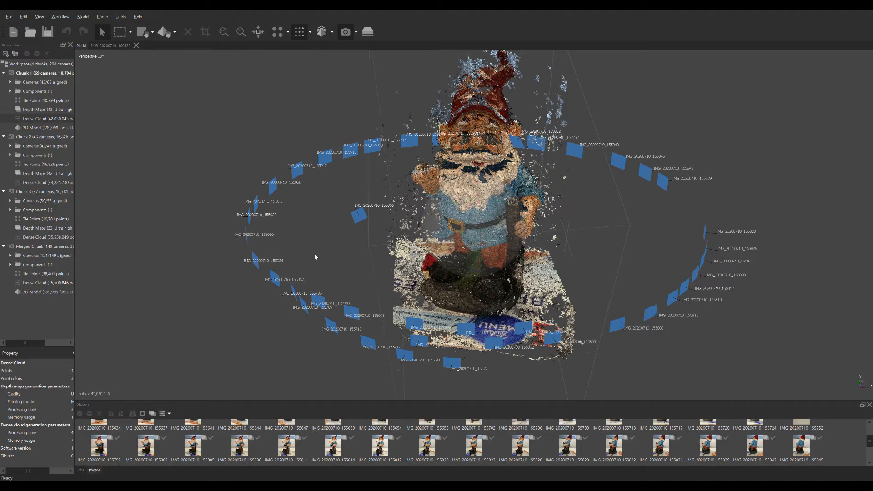
left_click_drag(443, 228, 473, 206)
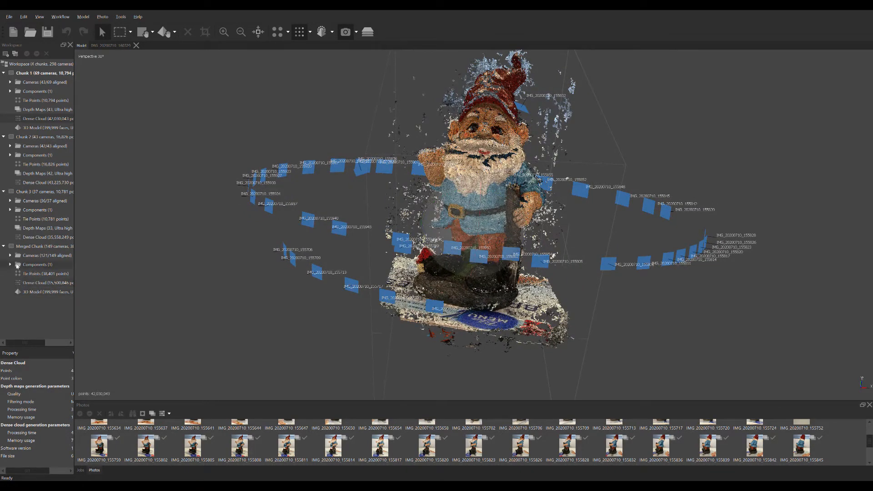
Step: Compare the dense clouds of Chunk 3, Chunk 2 and Chunk 1 by displaying them one after another
double_click(36, 237)
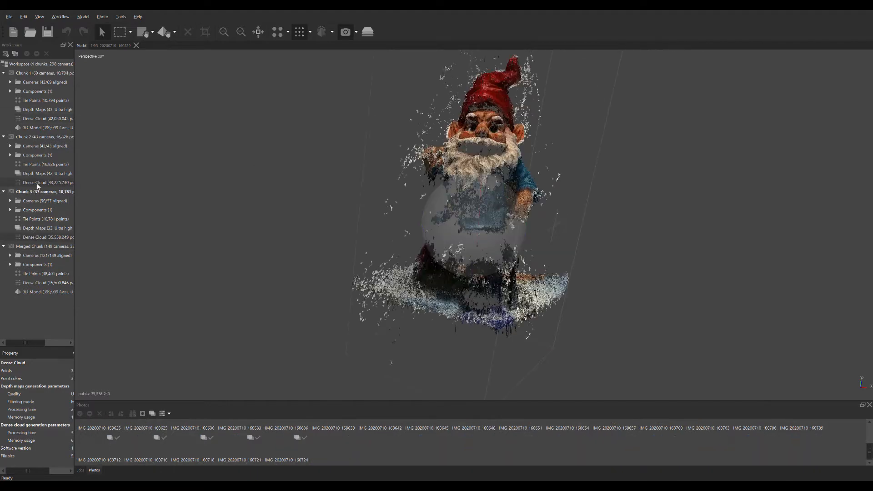
left_click_drag(299, 225, 384, 260)
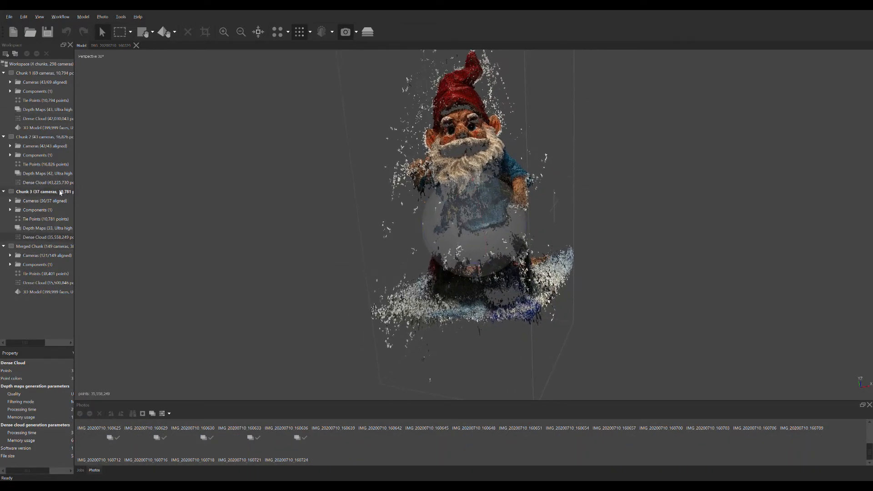
double_click(48, 183)
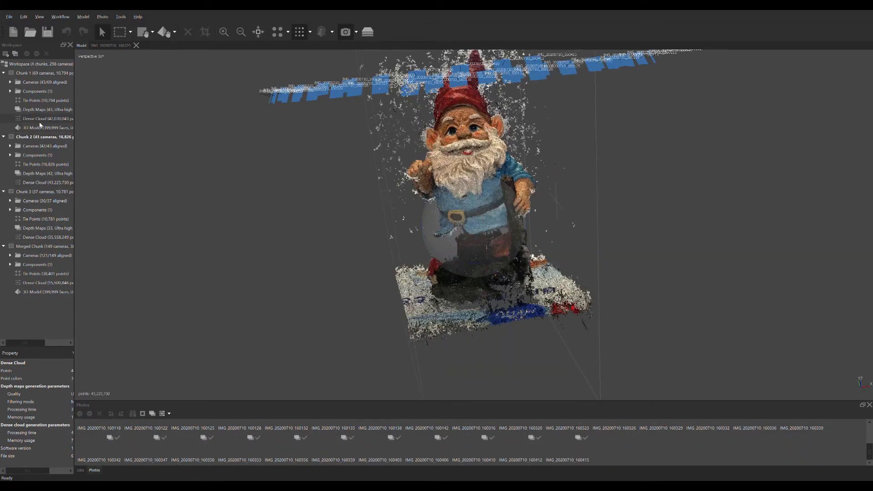
double_click(40, 120)
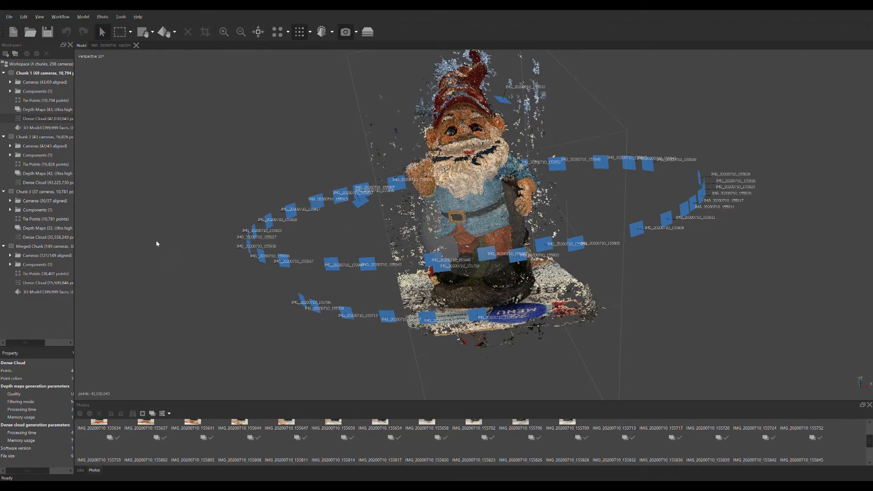
left_click_drag(518, 249, 550, 277)
left_click_drag(532, 266, 416, 253)
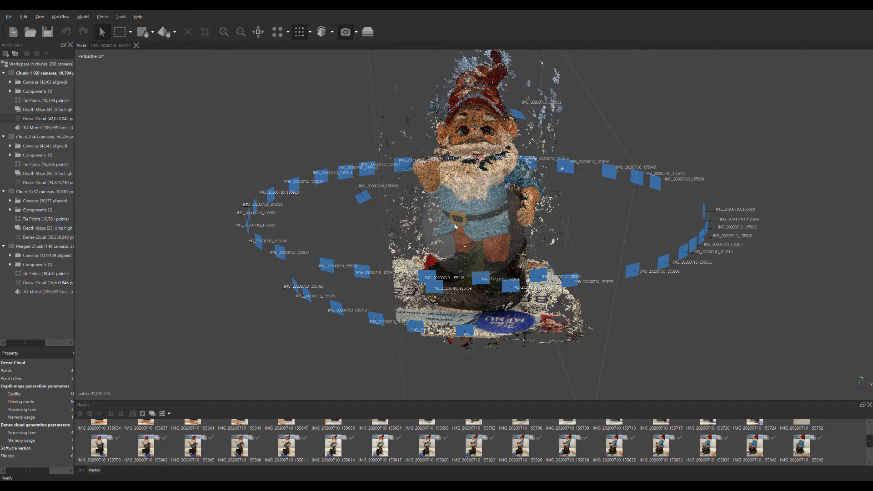
Step: Display Merged Chunk's dense cloud and inspect the combined gnome and its camera rings from the front
double_click(43, 283)
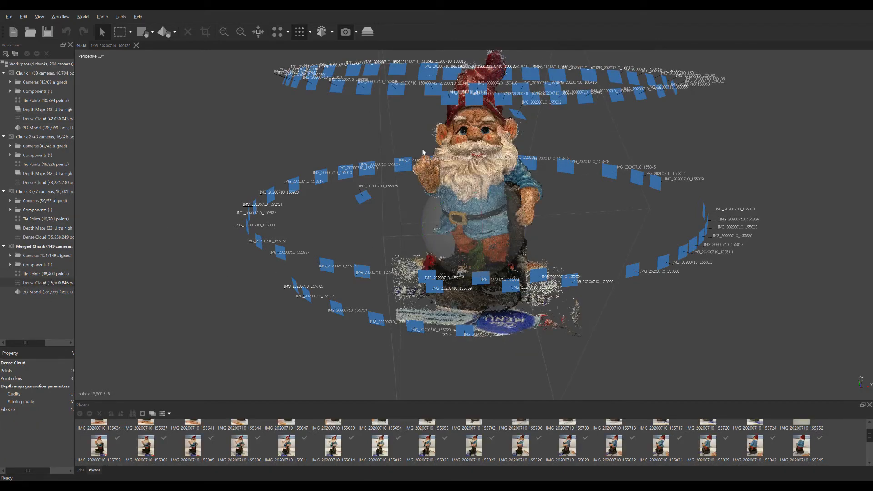
left_click_drag(394, 151, 364, 223)
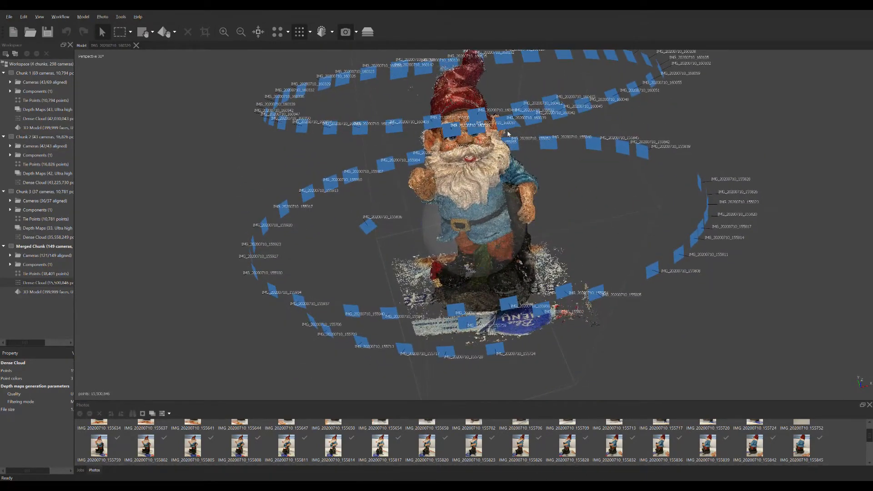
left_click_drag(481, 121, 495, 261)
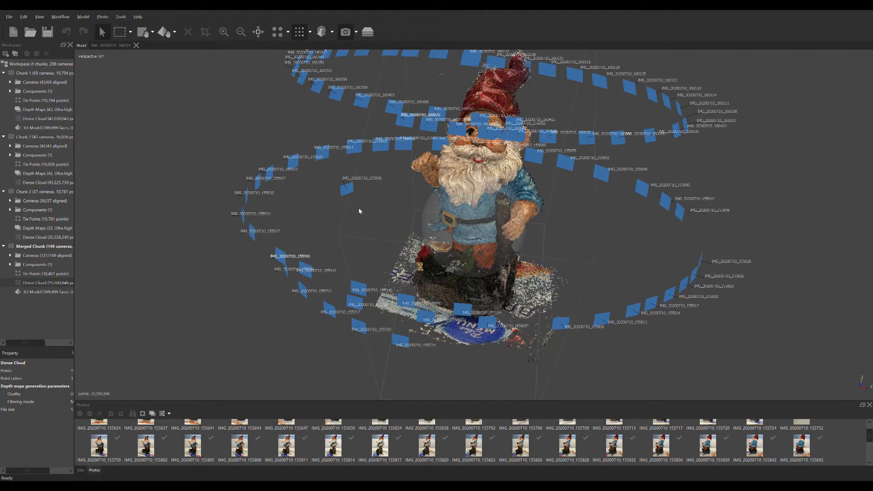
left_click_drag(359, 211, 473, 226)
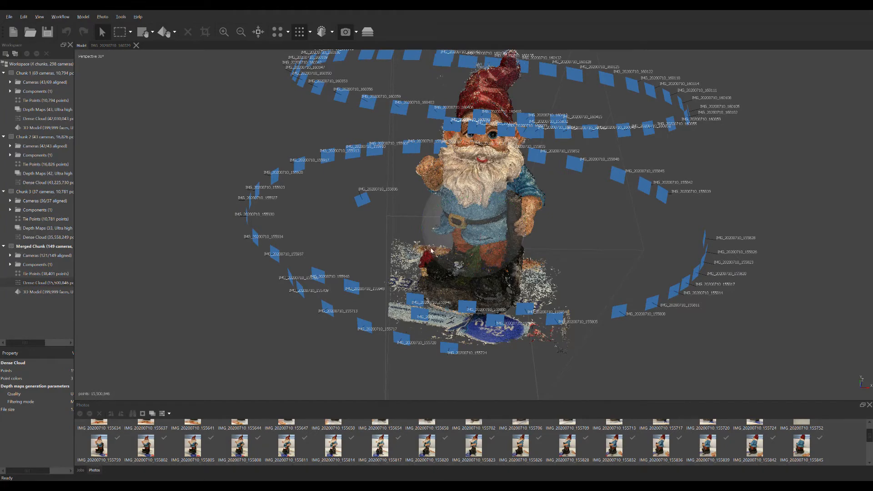
left_click_drag(360, 227, 356, 230)
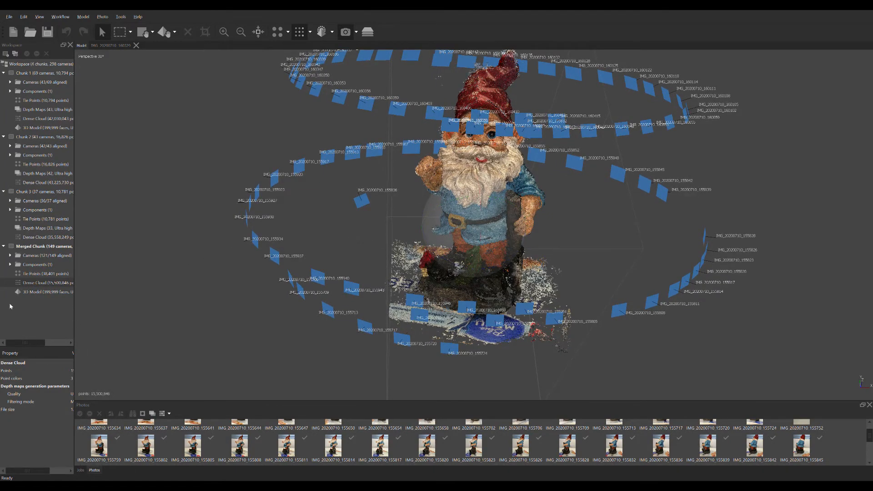
Step: Display Merged Chunk's 3D model and inspect the gnome's hat, back, side and front
double_click(29, 292)
left_click_drag(354, 232, 395, 259)
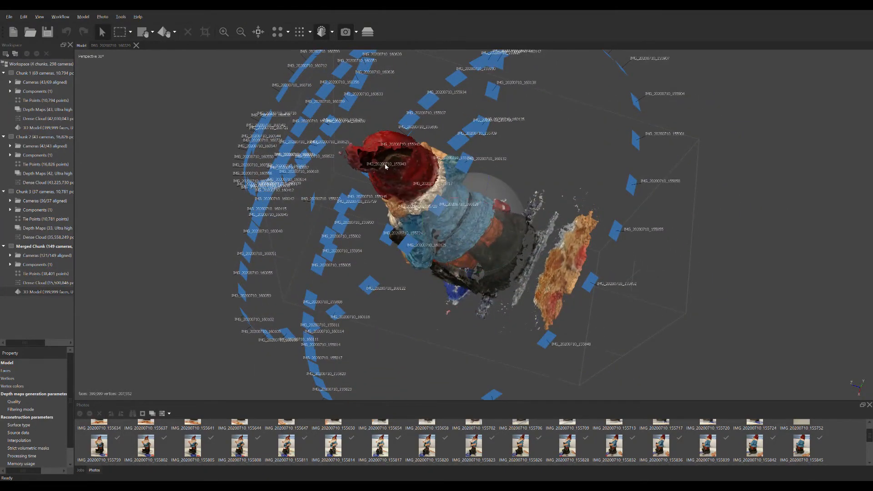
left_click_drag(385, 166, 215, 163)
left_click_drag(478, 180, 446, 191)
left_click_drag(215, 245, 560, 242)
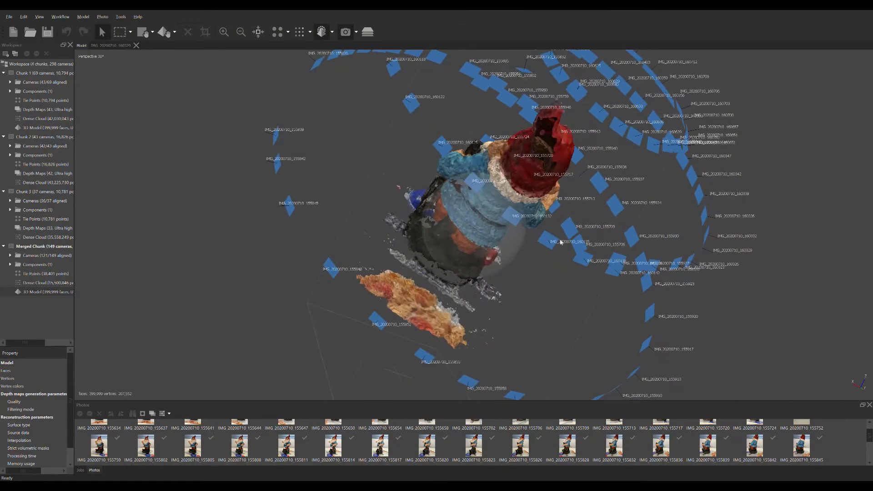
left_click_drag(419, 191, 454, 204)
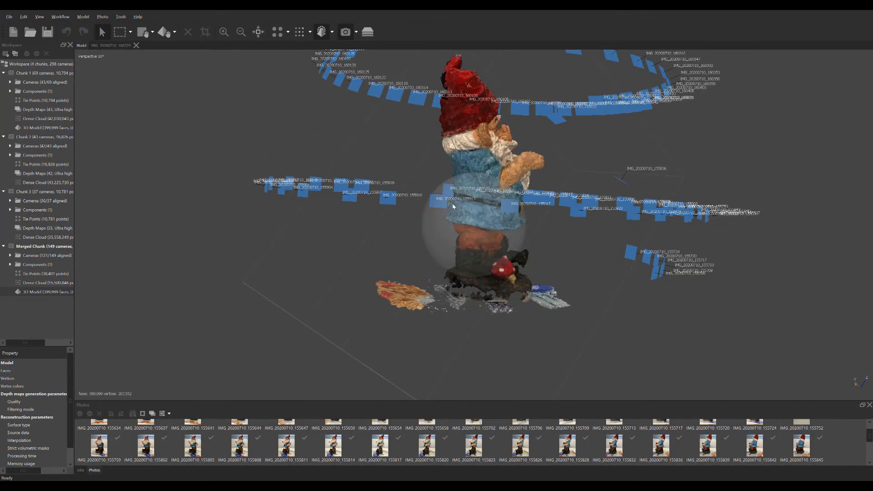
left_click_drag(517, 212, 492, 189)
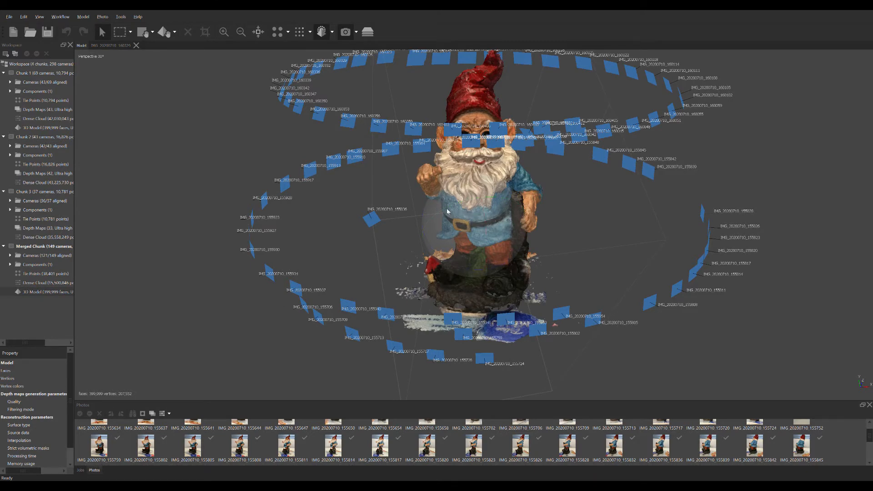
left_click_drag(474, 225, 423, 202)
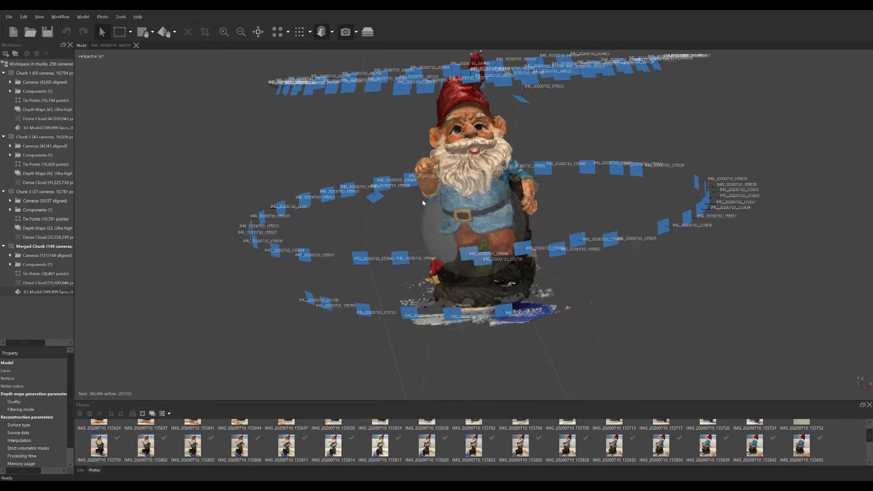
left_click_drag(517, 189, 514, 214)
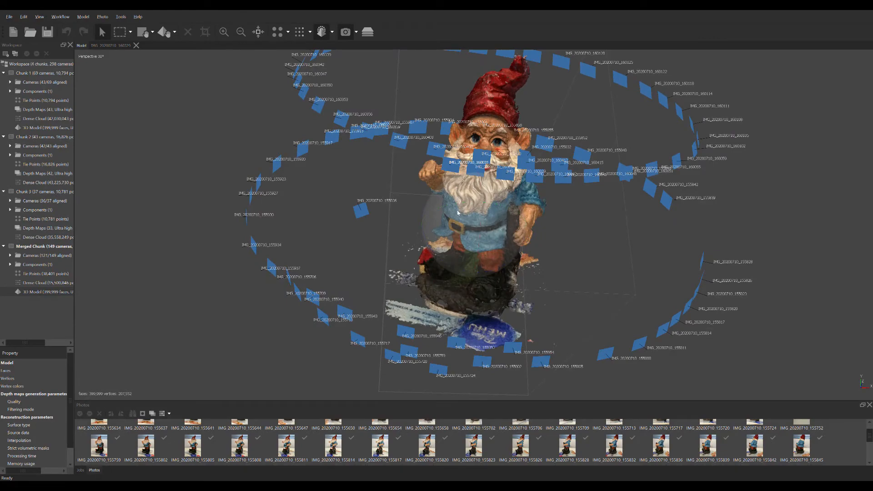
left_click_drag(458, 213, 429, 232)
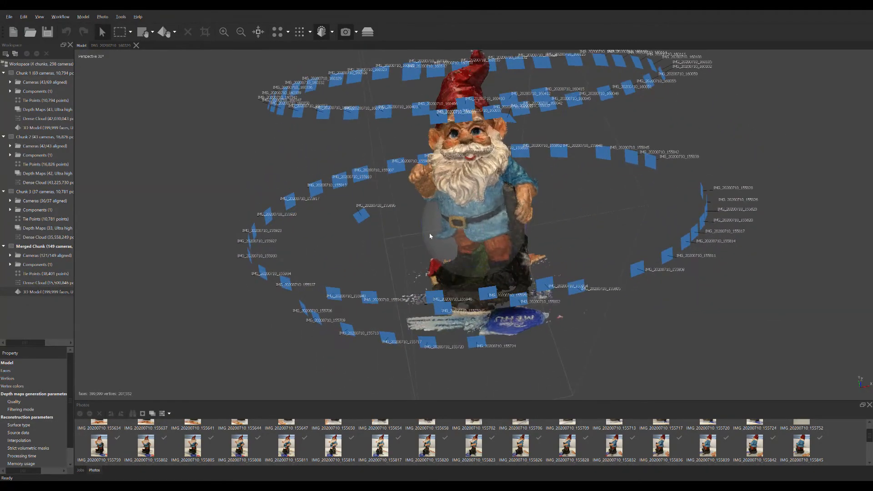
Step: Examine the front of Merged Chunk's 3D model from slightly different angles and distances, including the face, beard, base and surrounding camera rings
left_click_drag(488, 205, 490, 197)
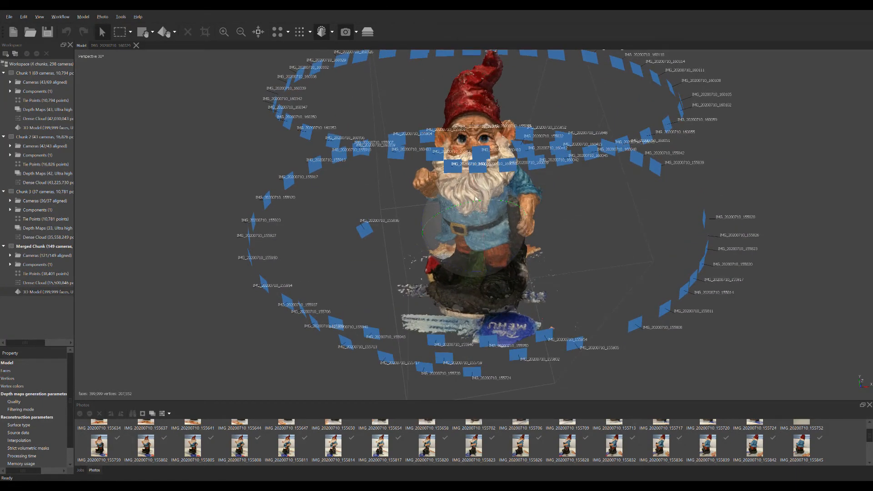
mouse_move(475, 199)
left_mouse_down()
mouse_move(476, 215)
mouse_move(464, 189)
mouse_move(471, 195)
left_mouse_up()
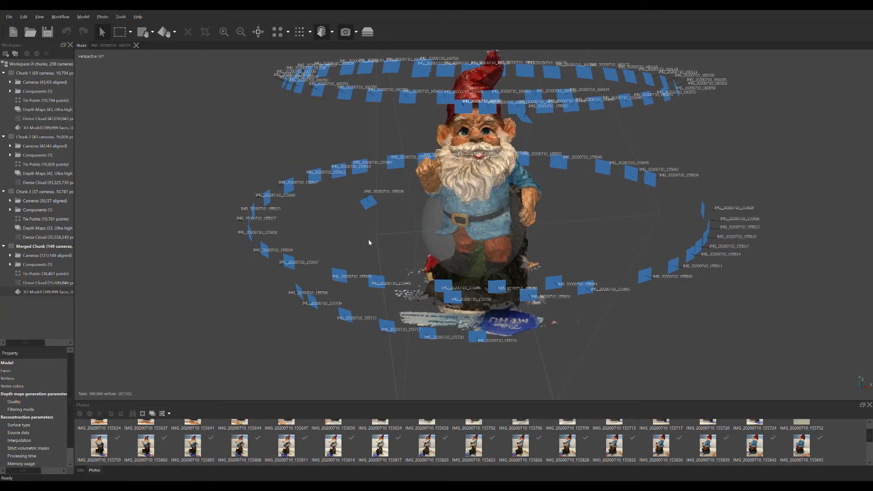
left_click_drag(369, 242, 408, 251)
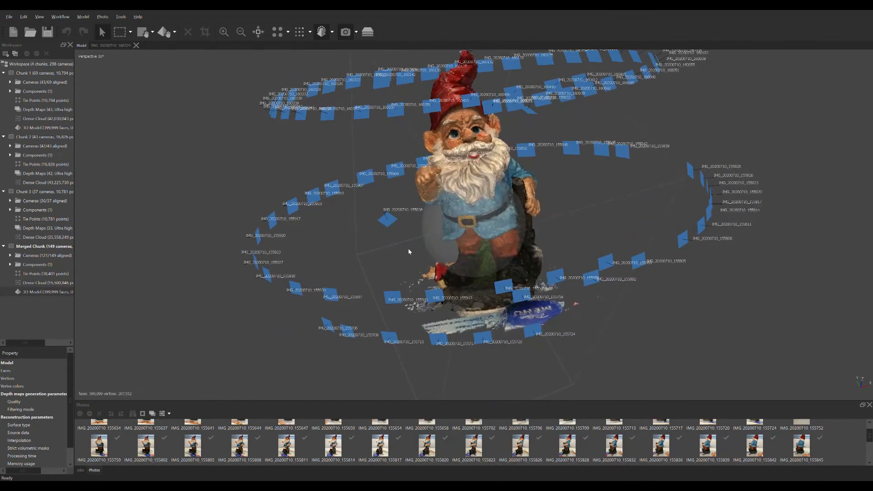
left_click_drag(510, 211, 479, 225)
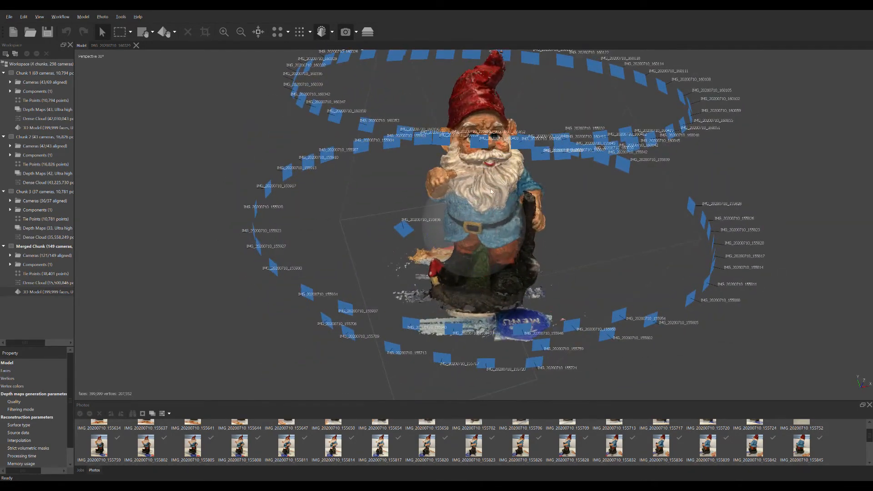
mouse_move(490, 188)
left_mouse_down()
mouse_move(492, 198)
mouse_move(477, 177)
mouse_move(468, 206)
mouse_move(500, 193)
left_mouse_up()
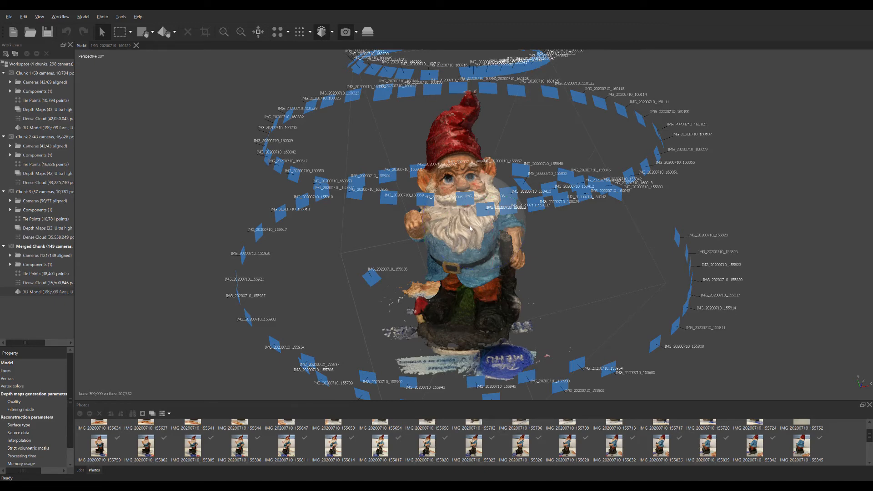
scroll(463, 232, "up", 6)
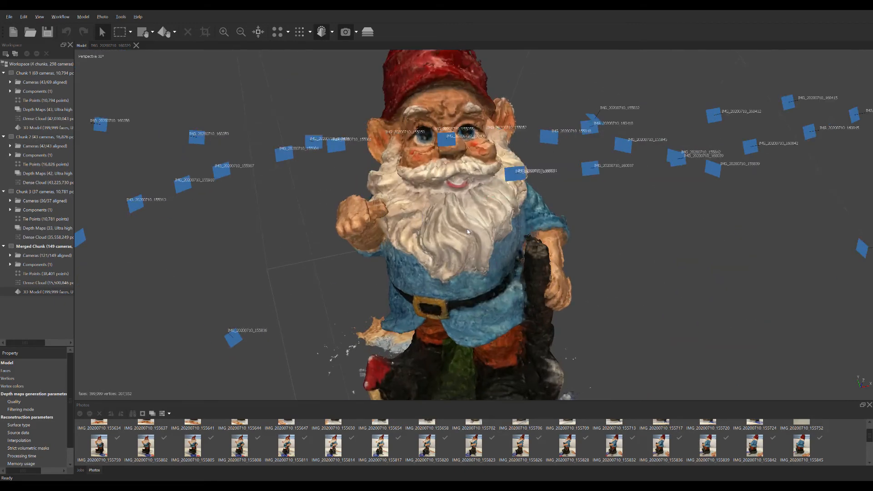
left_click_drag(453, 226, 540, 222)
scroll(444, 223, "down", 2)
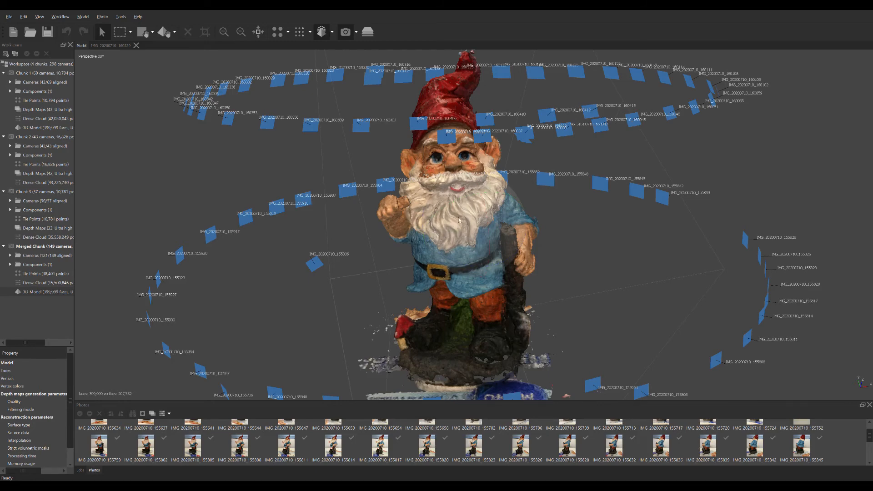
left_click_drag(458, 220, 465, 225)
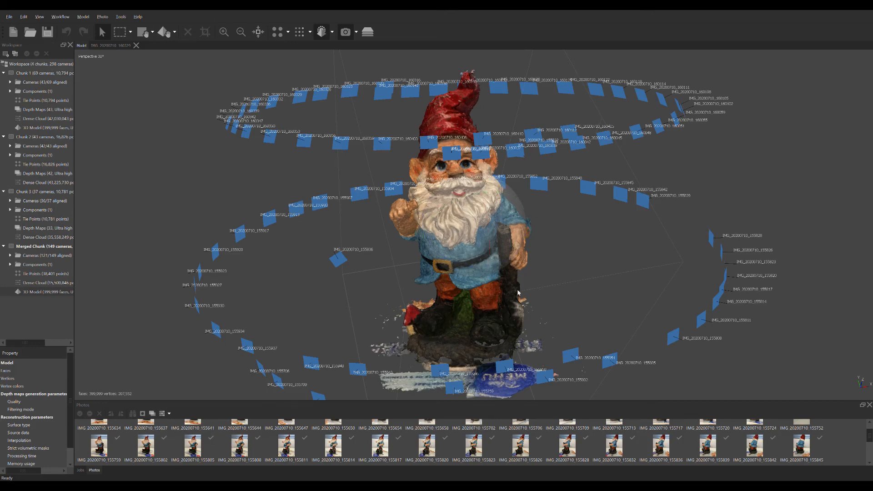
scroll(399, 234, "up", 2)
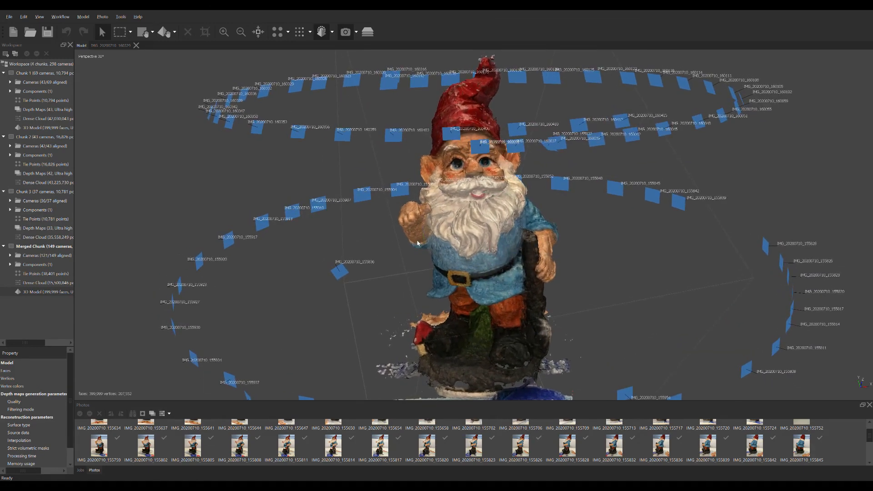